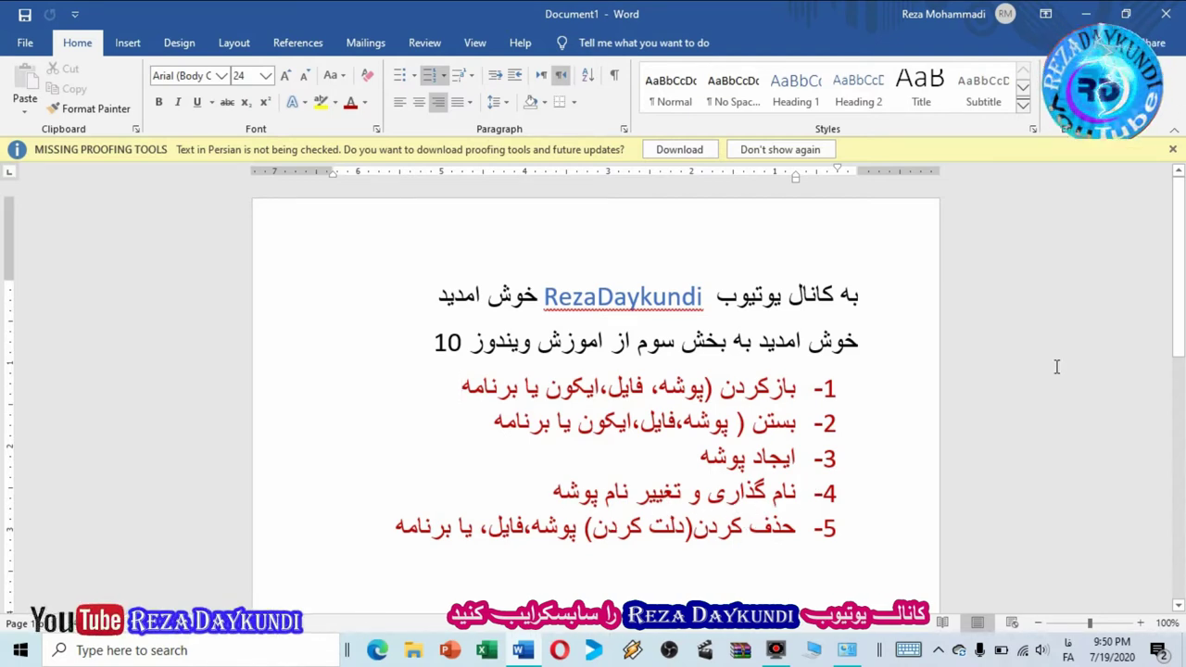
Minimize the Word document and refresh the desktop.
{"action": "left_click", "coordinate": [1101, 19]}
{"action": "right_click", "coordinate": [797, 124]}
{"action": "left_click", "coordinate": [843, 176]}
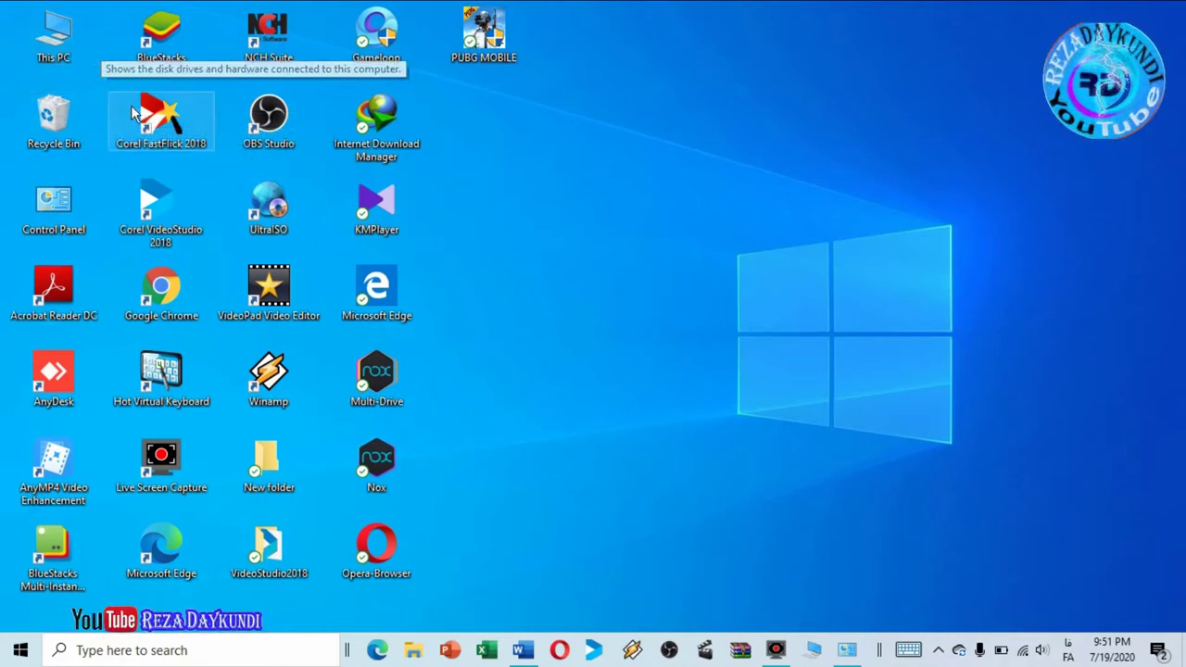
Open the This PC window from the desktop and close it, three times in a row.
{"action": "right_click", "coordinate": [53, 41]}
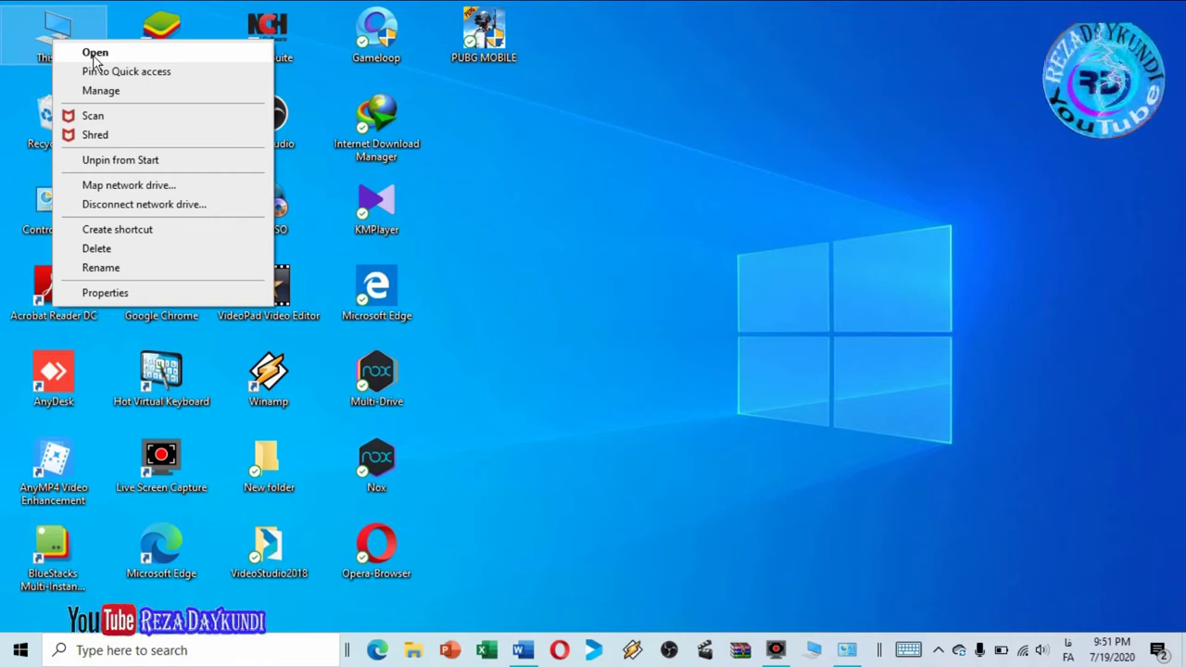
{"action": "left_click", "coordinate": [95, 54]}
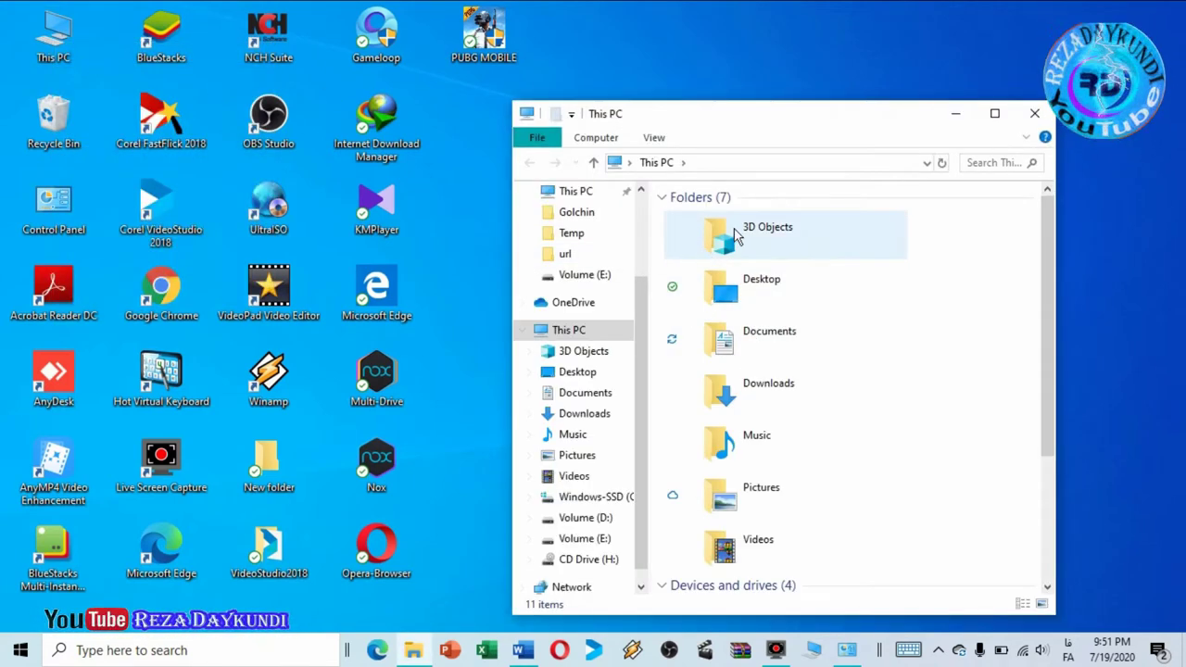
{"action": "left_click", "coordinate": [1035, 115]}
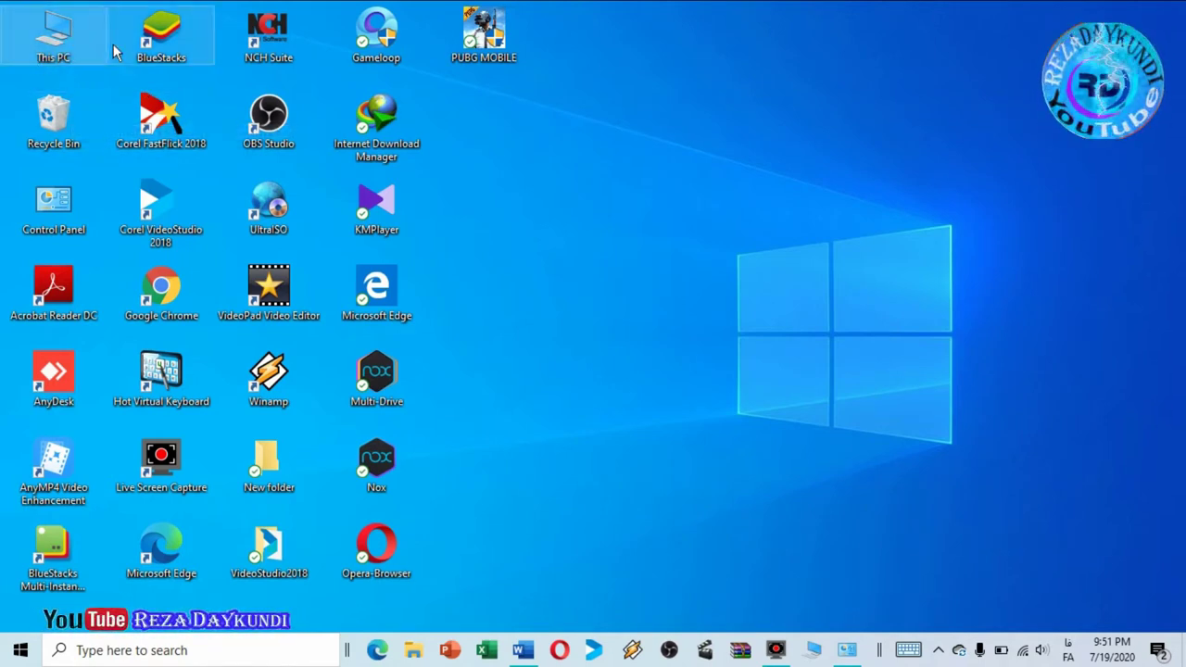
{"action": "left_click", "coordinate": [52, 53]}
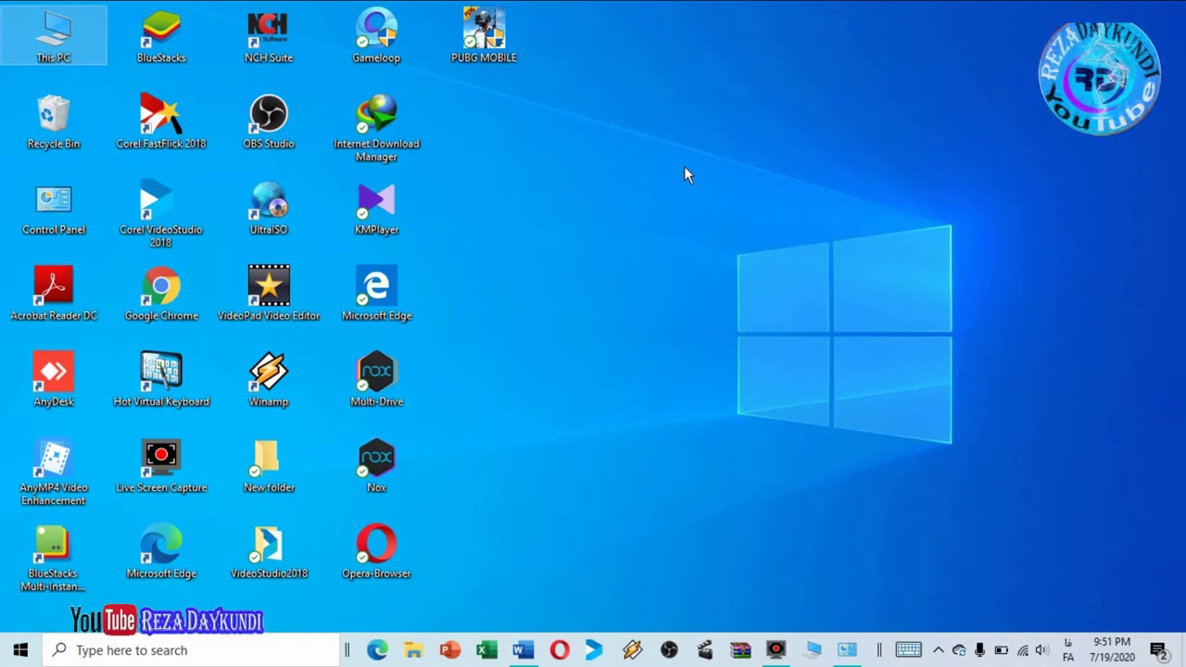
{"action": "key", "text": "Return"}
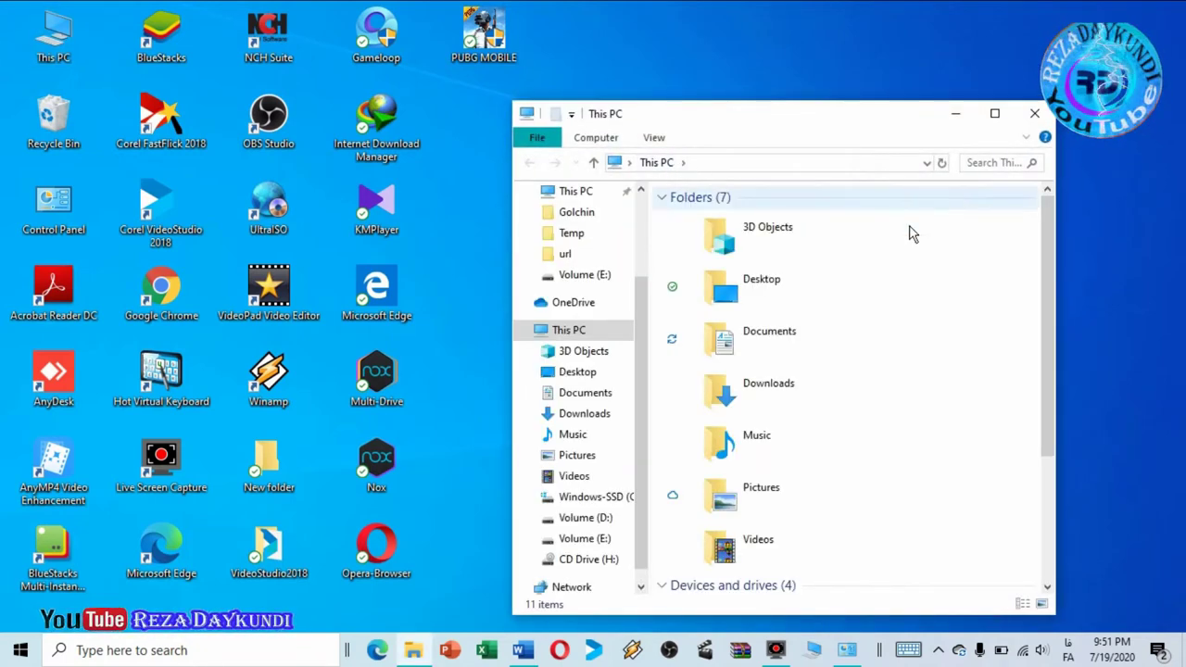
{"action": "left_click", "coordinate": [1035, 114]}
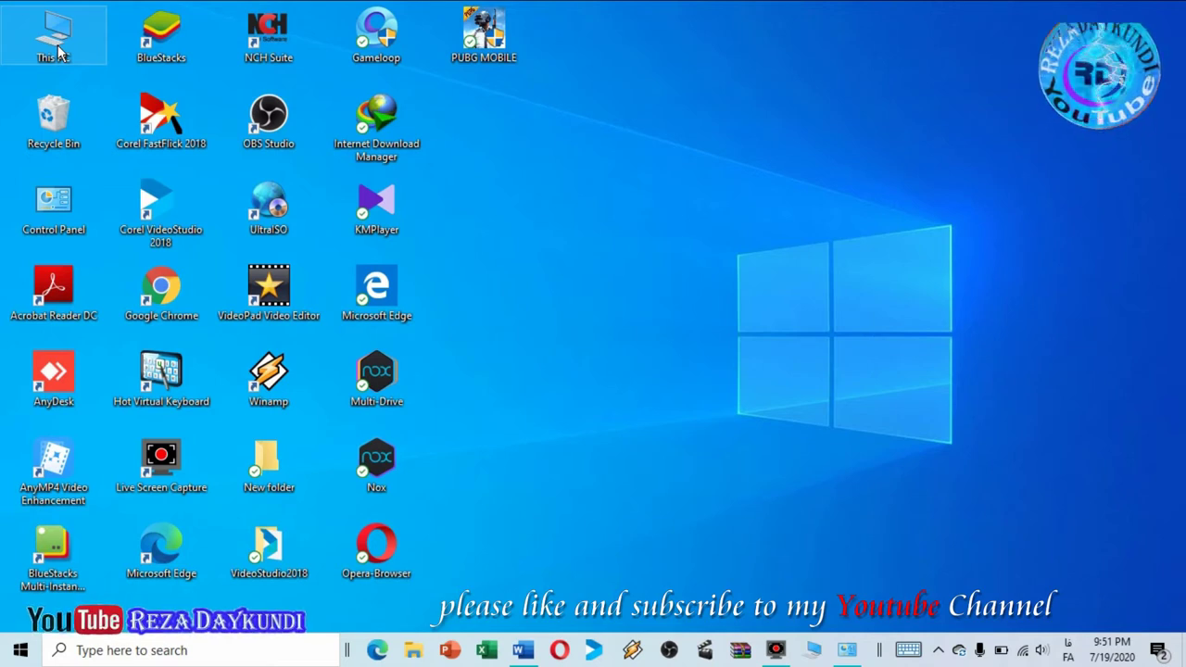
{"action": "double_click", "coordinate": [56, 42]}
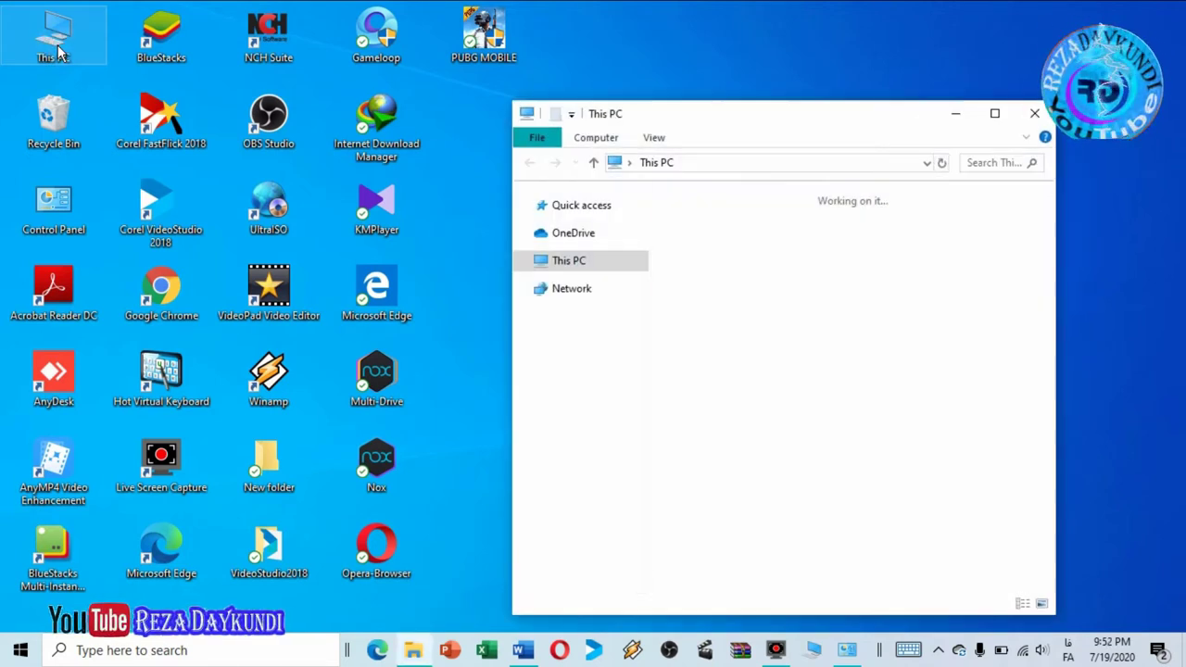
{"action": "left_click", "coordinate": [1035, 115]}
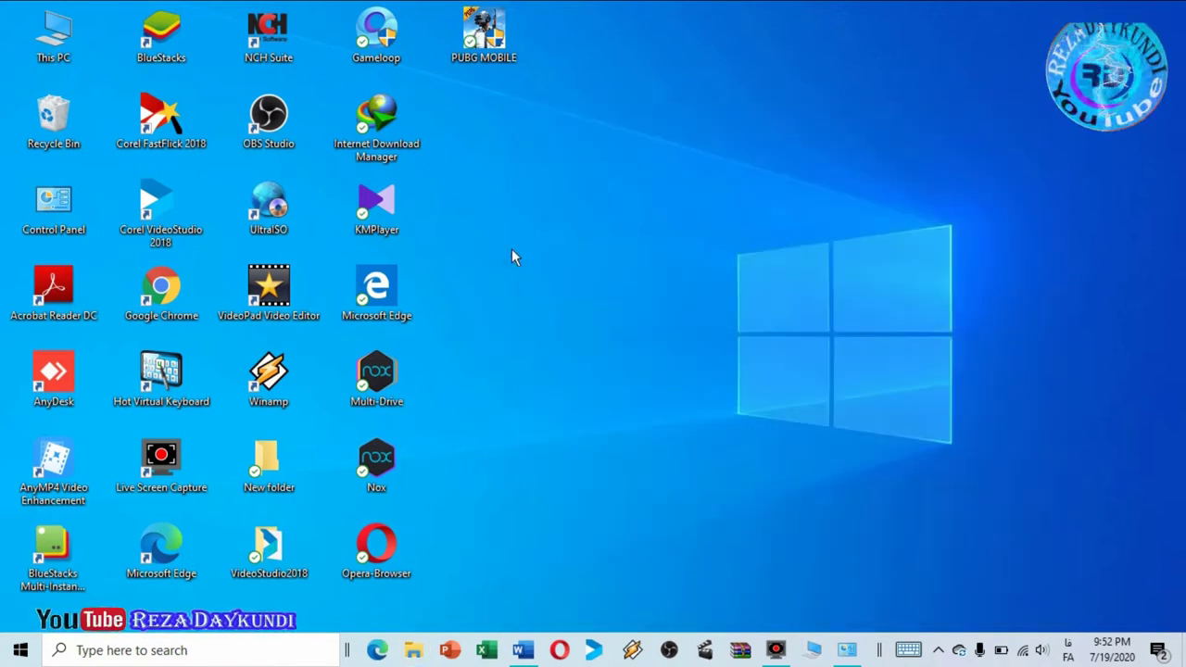
Open This PC, move its window toward the middle of the desktop, maximize it, and close it.
{"action": "double_click", "coordinate": [64, 53]}
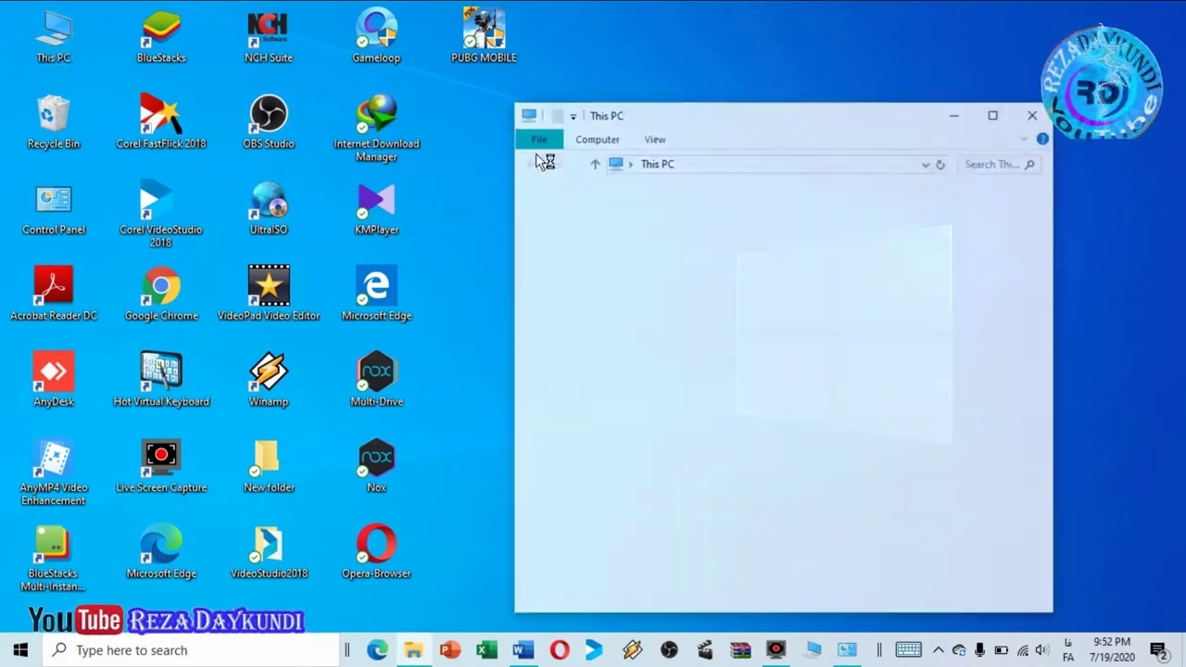
{"action": "left_click_drag", "start_coordinate": [856, 122], "coordinate": [696, 86]}
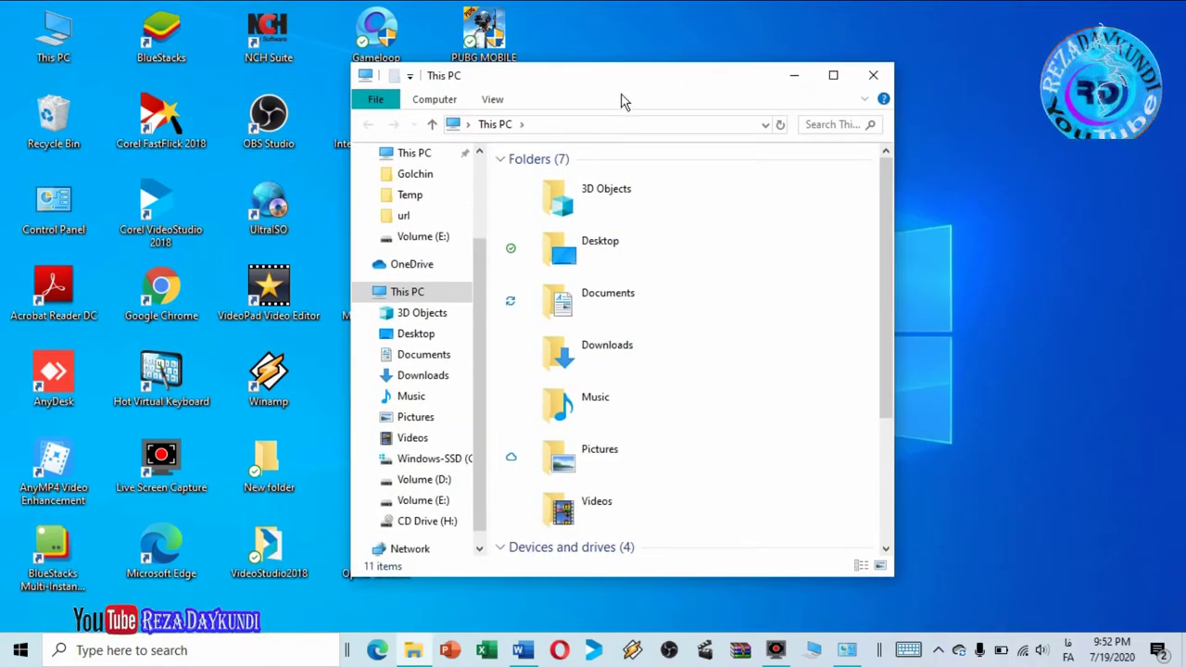
{"action": "left_click", "coordinate": [835, 77]}
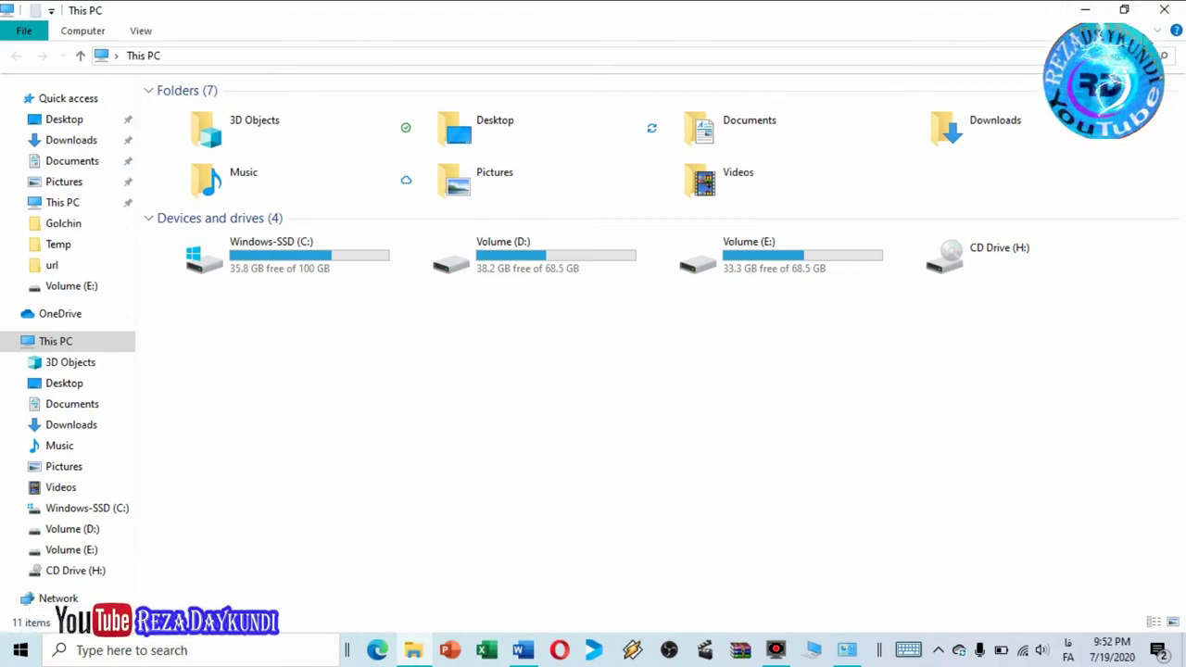
{"action": "left_click", "coordinate": [1165, 13]}
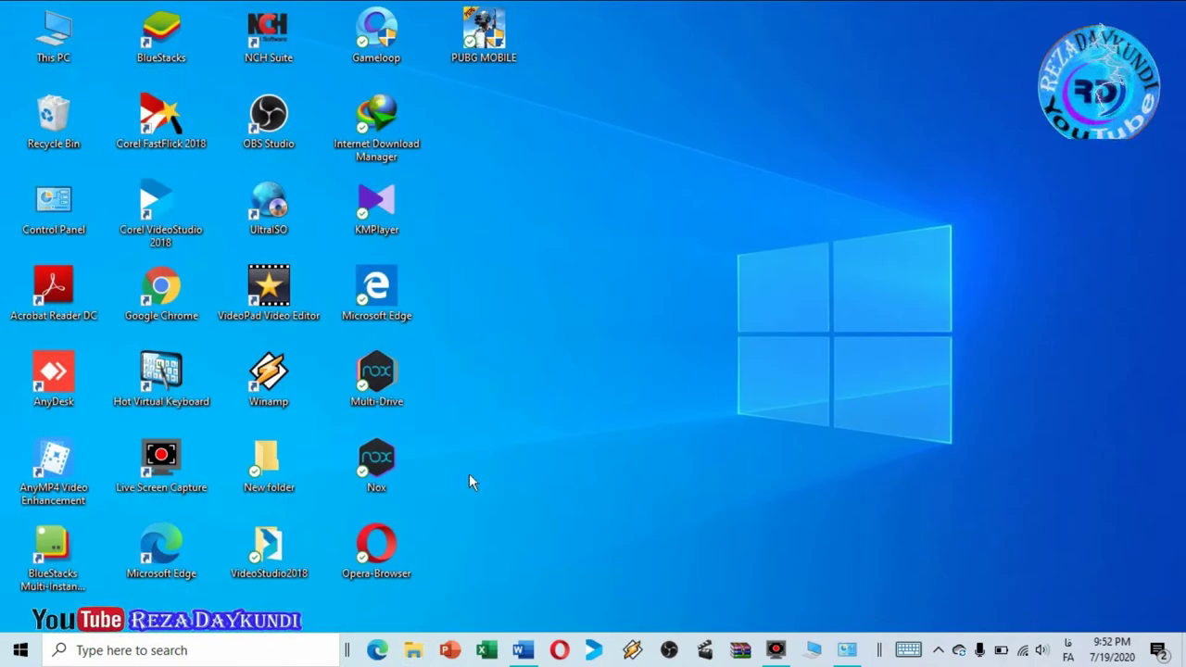
Reopen the This PC window and close it with File Explorer's own Close command.
{"action": "double_click", "coordinate": [57, 46]}
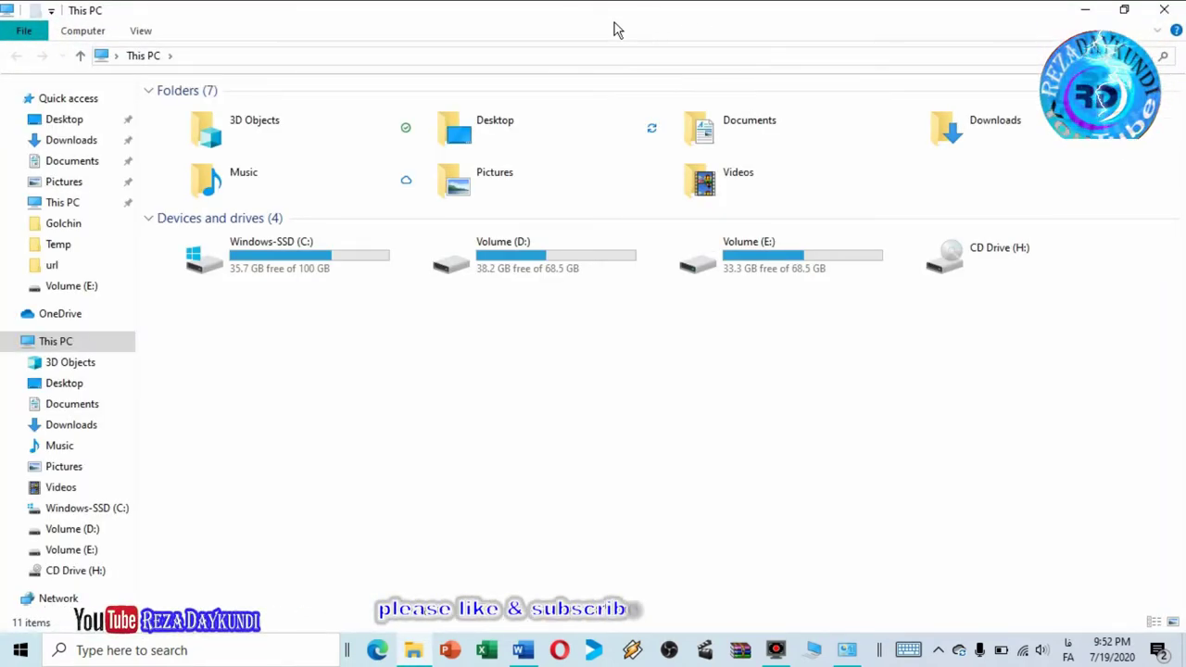
{"action": "left_click", "coordinate": [26, 32]}
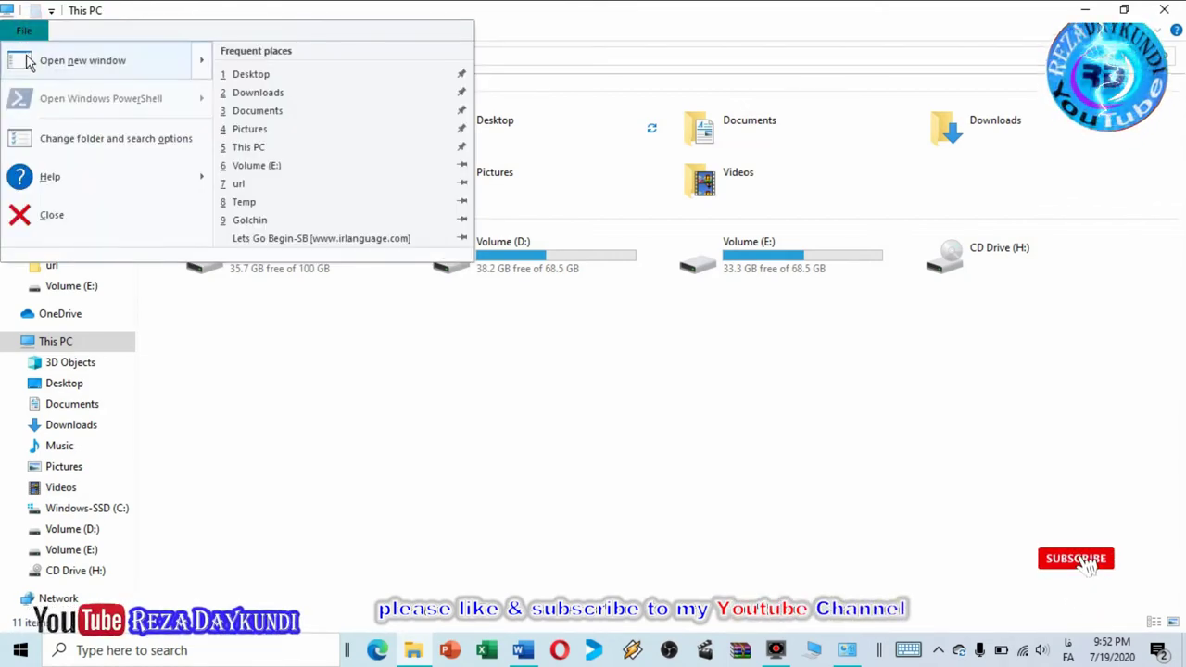
{"action": "left_click", "coordinate": [21, 219]}
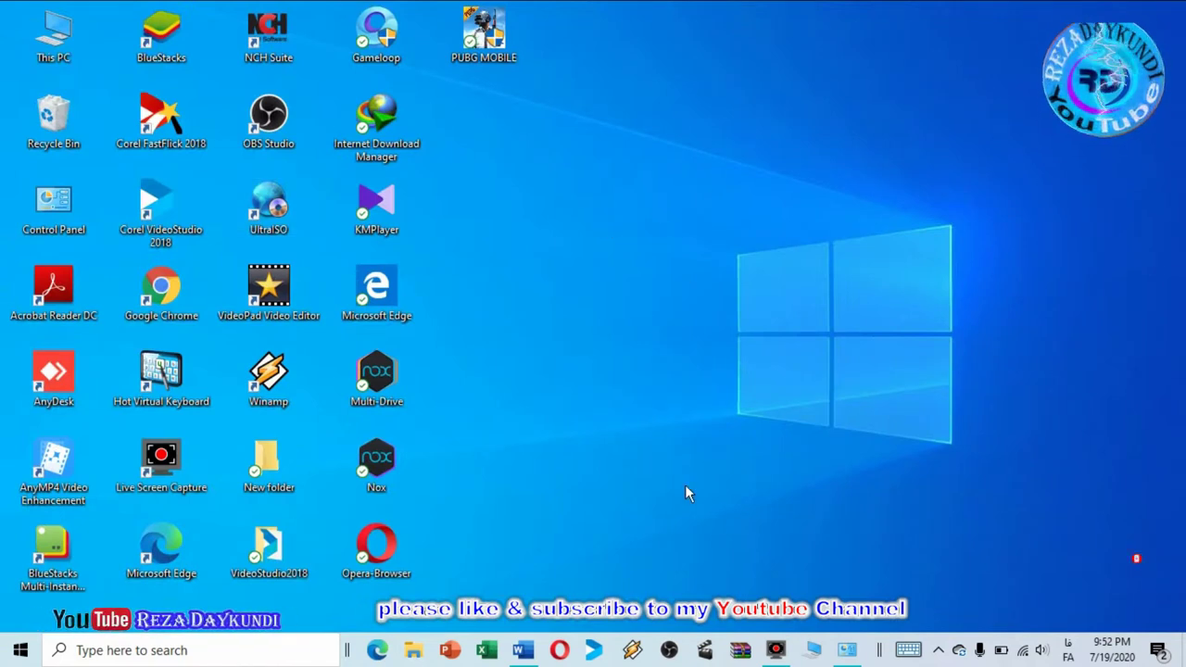
Check the topic list in Word, and create a folder in Volume (D:), keeping the default name New folder.
{"action": "left_click", "coordinate": [524, 651]}
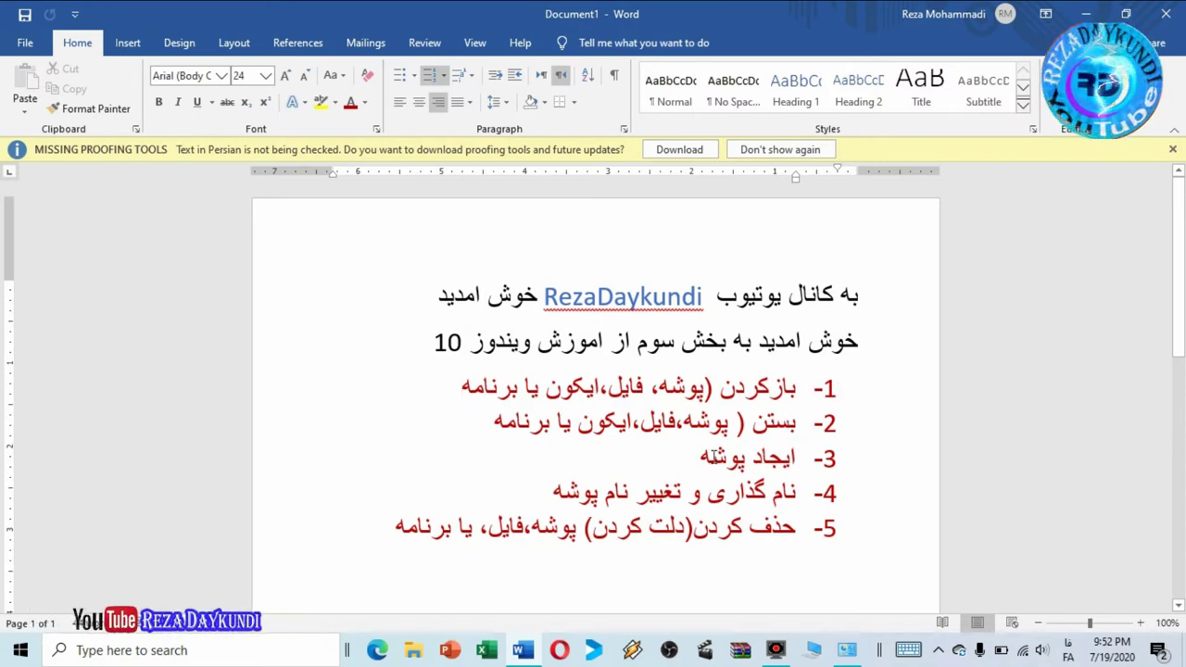
{"action": "left_click", "coordinate": [1087, 14]}
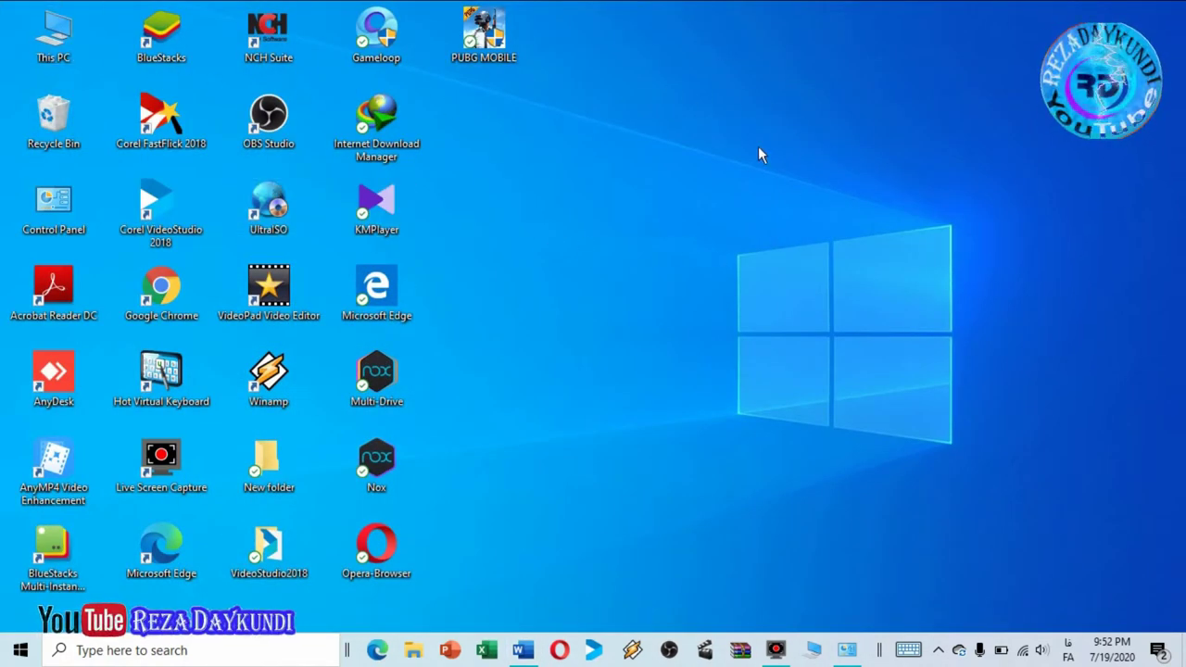
{"action": "double_click", "coordinate": [53, 32]}
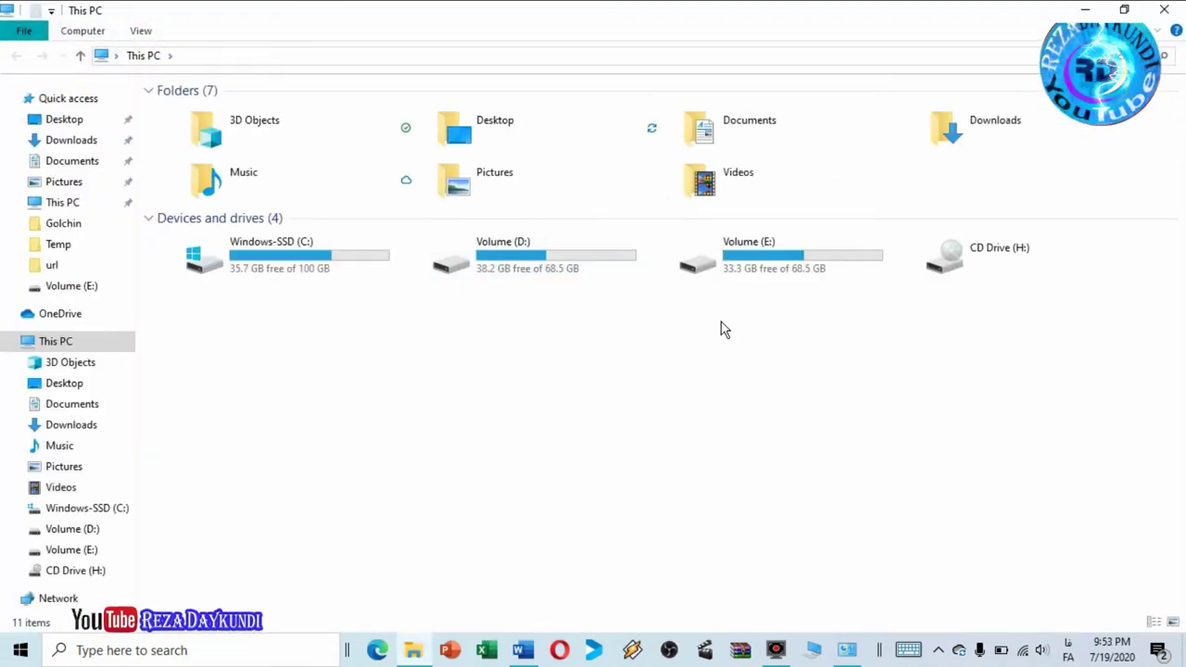
{"action": "double_click", "coordinate": [561, 266]}
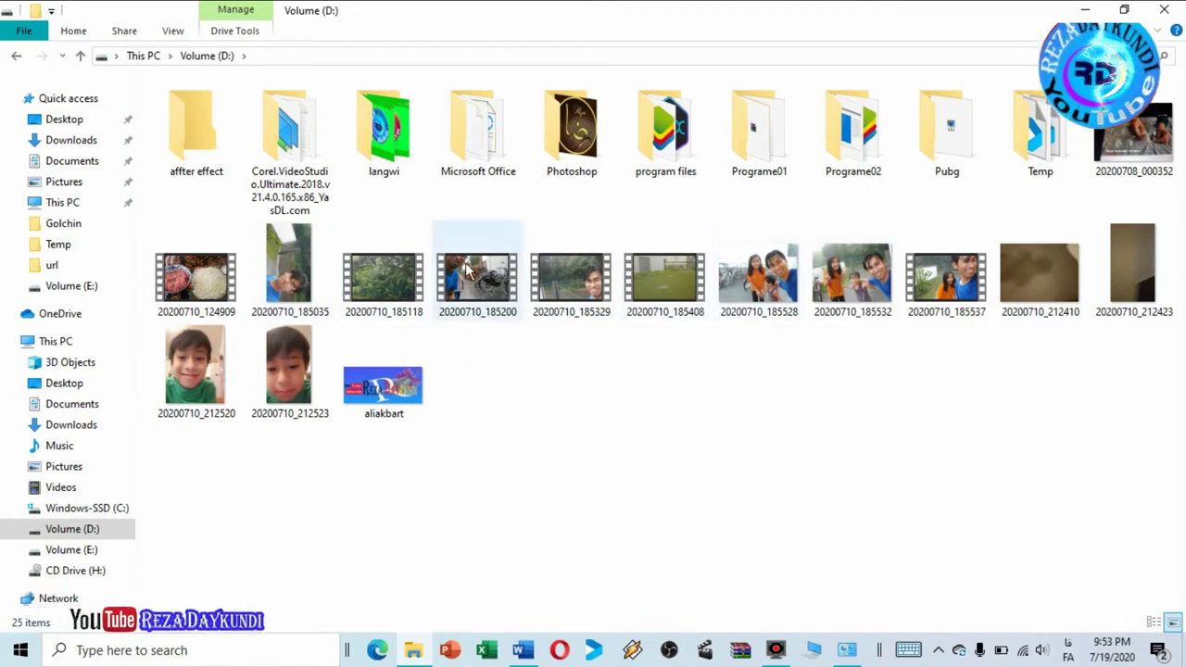
{"action": "right_click", "coordinate": [637, 408]}
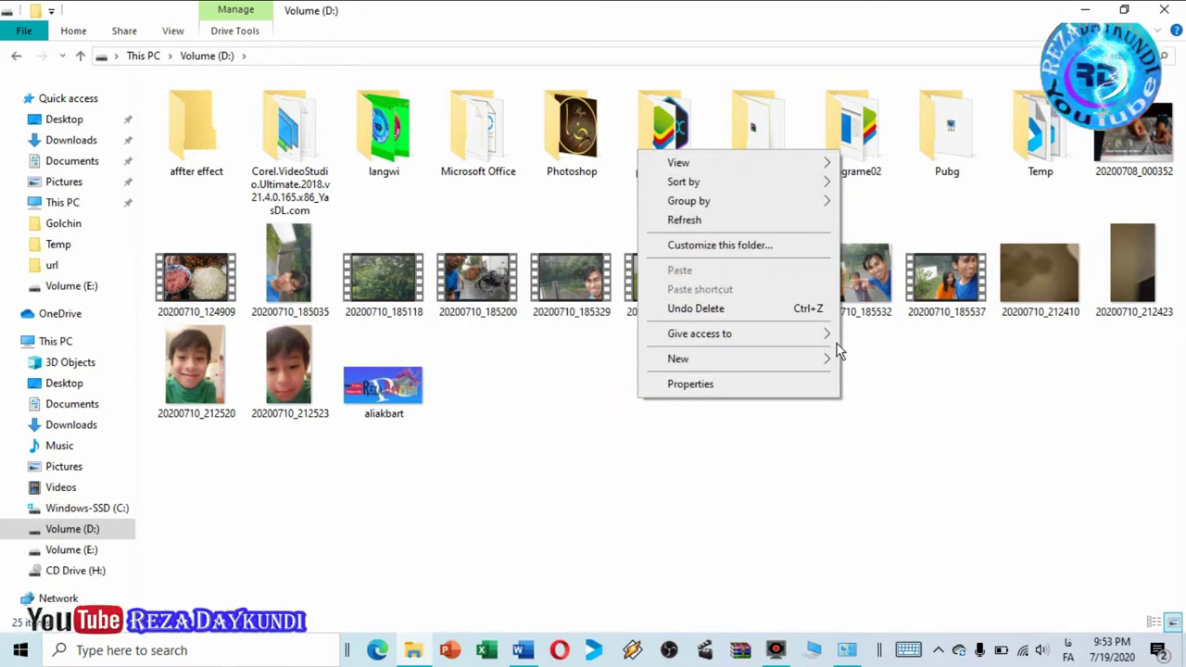
{"action": "mouse_move", "coordinate": [756, 369]}
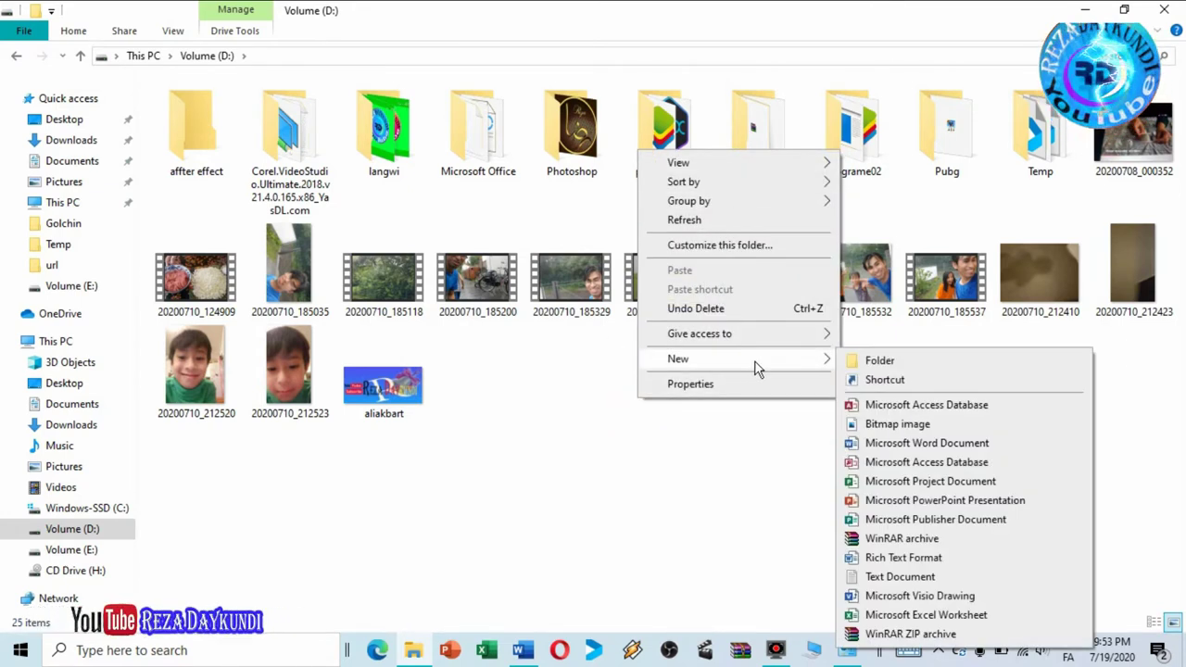
{"action": "left_click", "coordinate": [854, 366]}
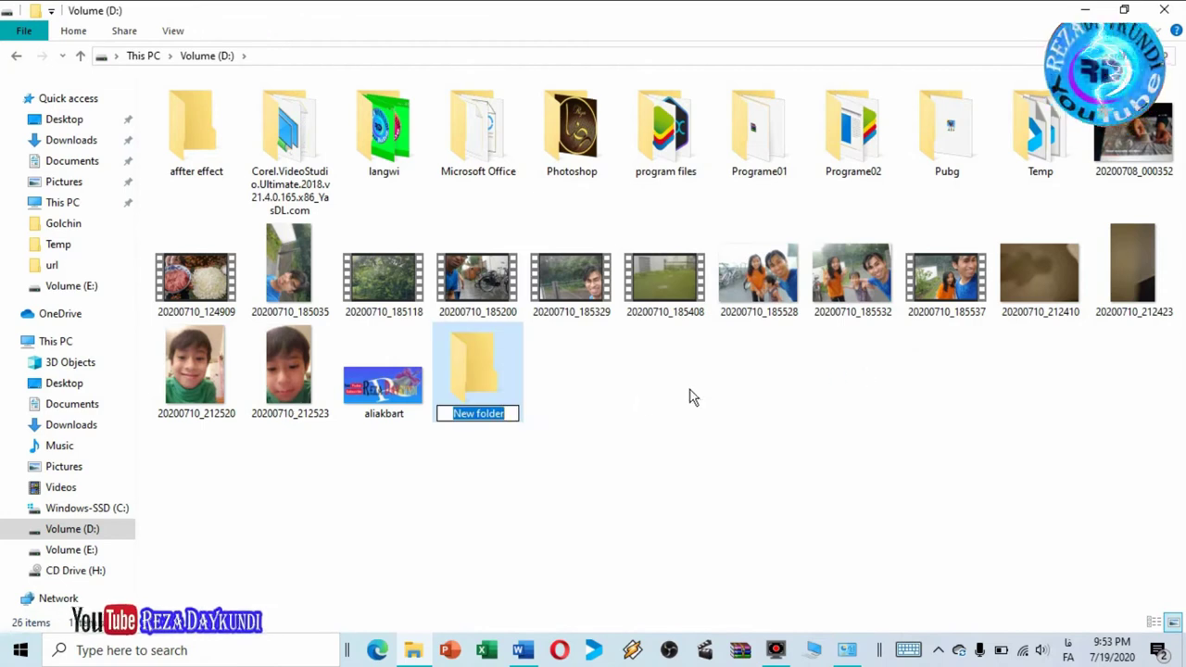
{"action": "left_click", "coordinate": [626, 398]}
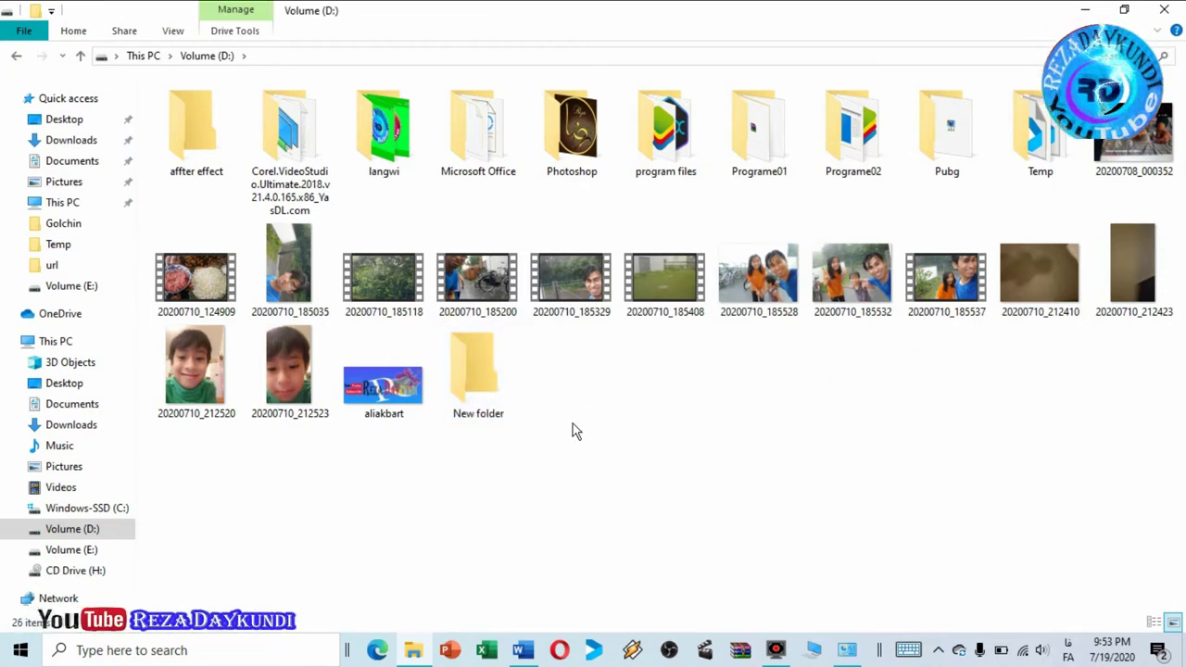
Check the topic list in Word again, and rename New folder in Volume (D:) to the person's first name in lowercase English letters.
{"action": "left_click", "coordinate": [528, 654]}
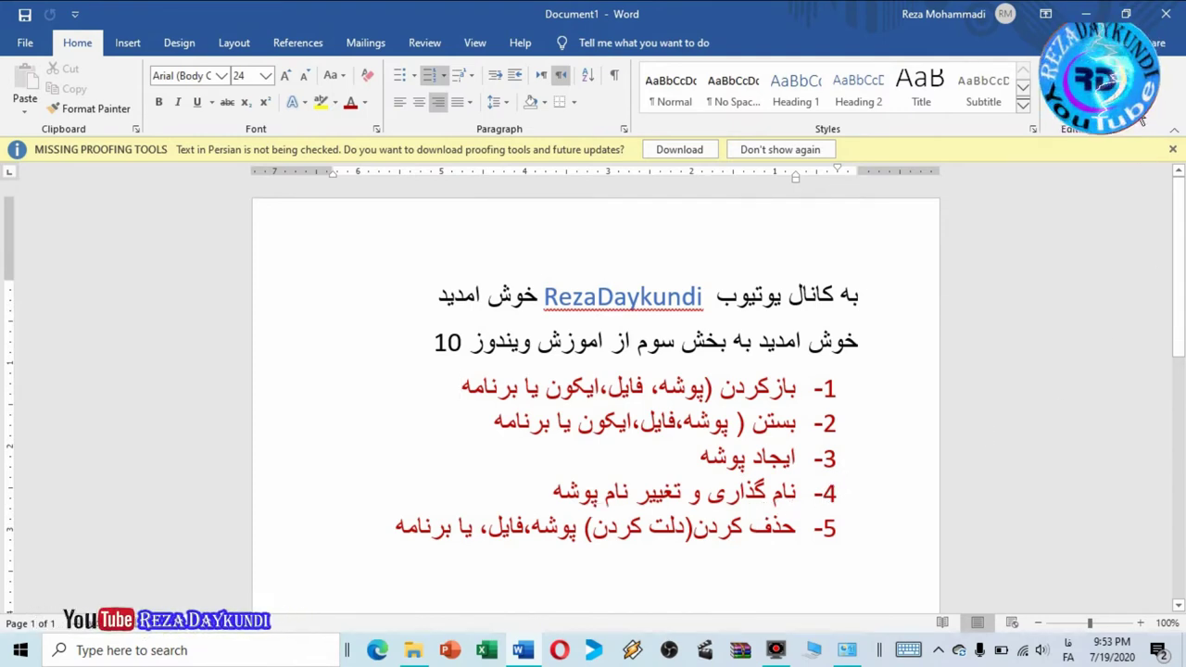
{"action": "left_click", "coordinate": [1086, 14]}
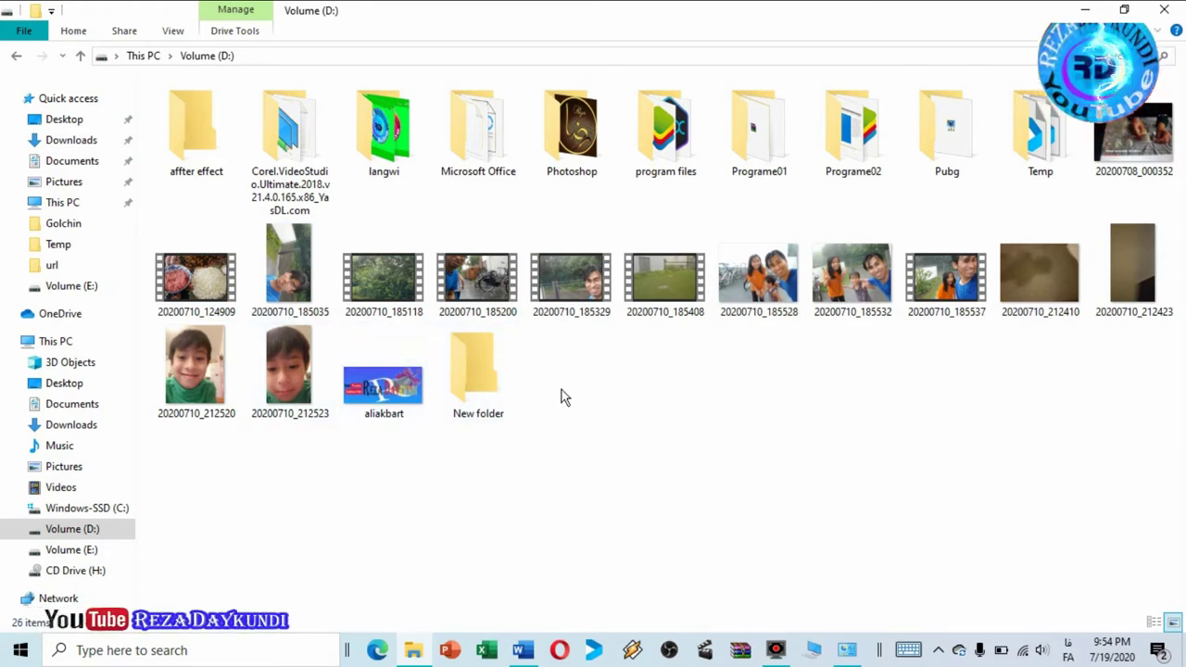
{"action": "left_click", "coordinate": [467, 386]}
{"action": "right_click", "coordinate": [467, 385]}
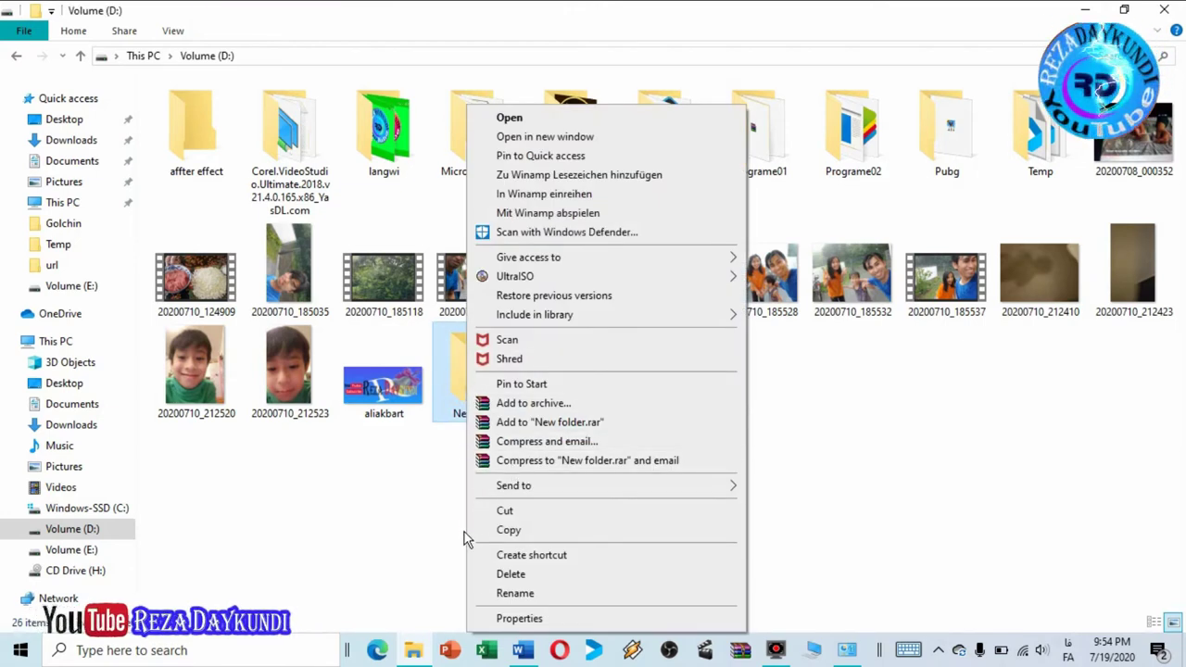
{"action": "left_click", "coordinate": [515, 594]}
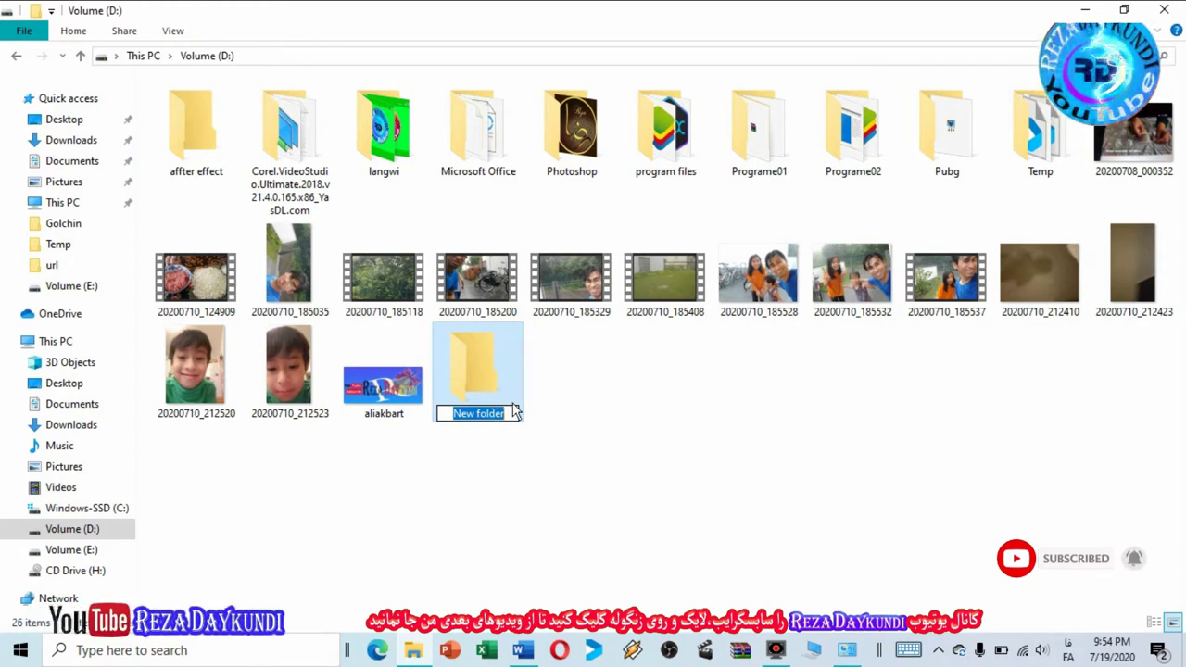
{"action": "key", "text": "BackSpace"}
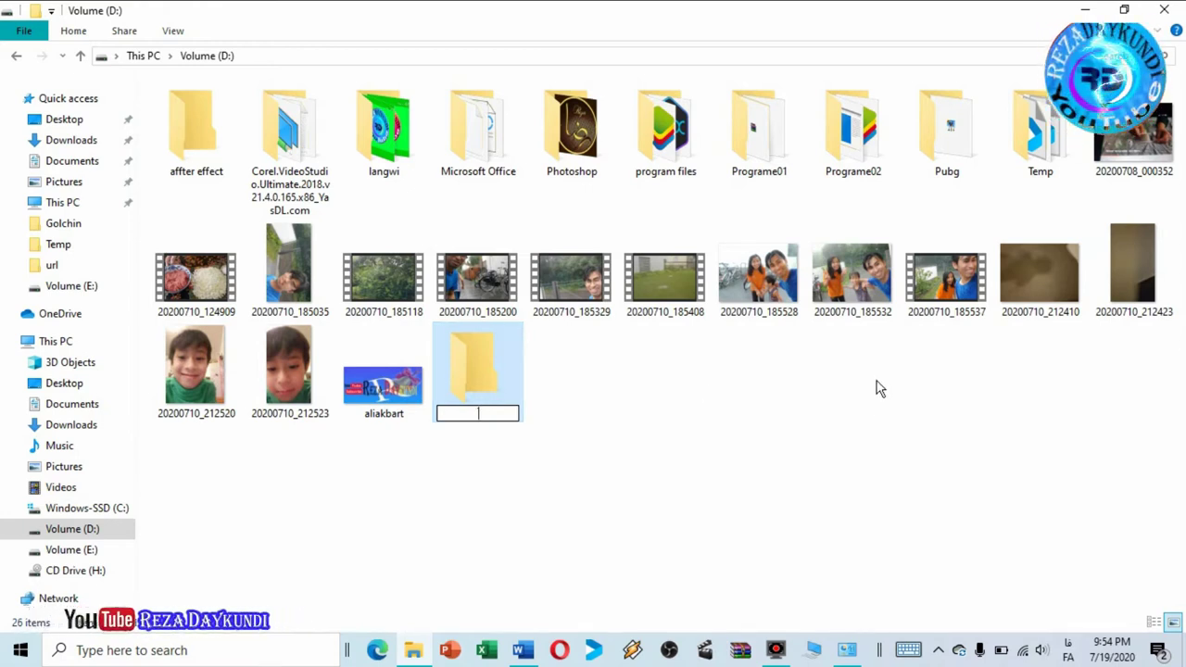
{"action": "type", "text": "ق"}
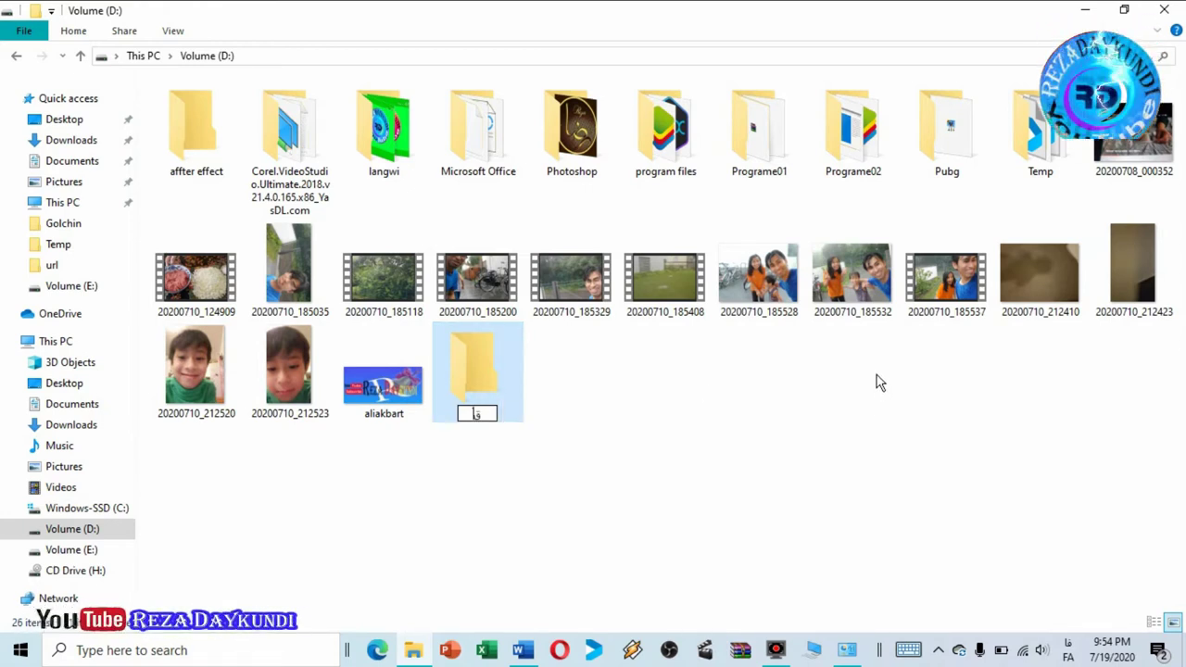
{"action": "key", "text": "BackSpace"}
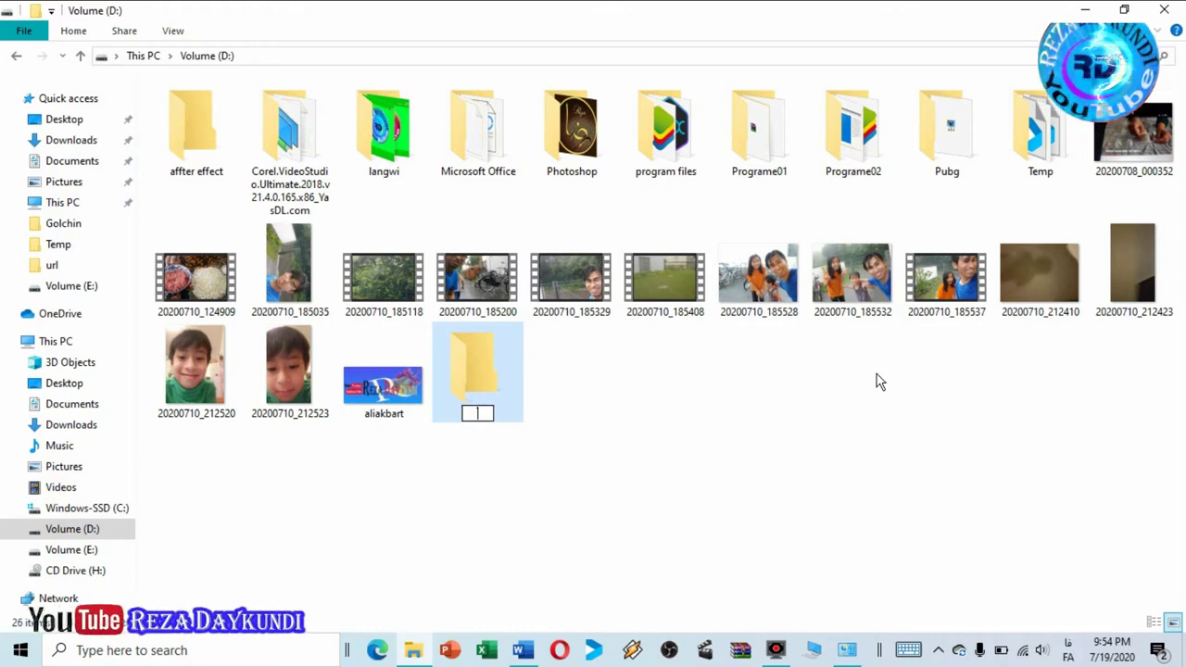
{"action": "key", "text": "alt+shift"}
{"action": "type", "text": "reya"}
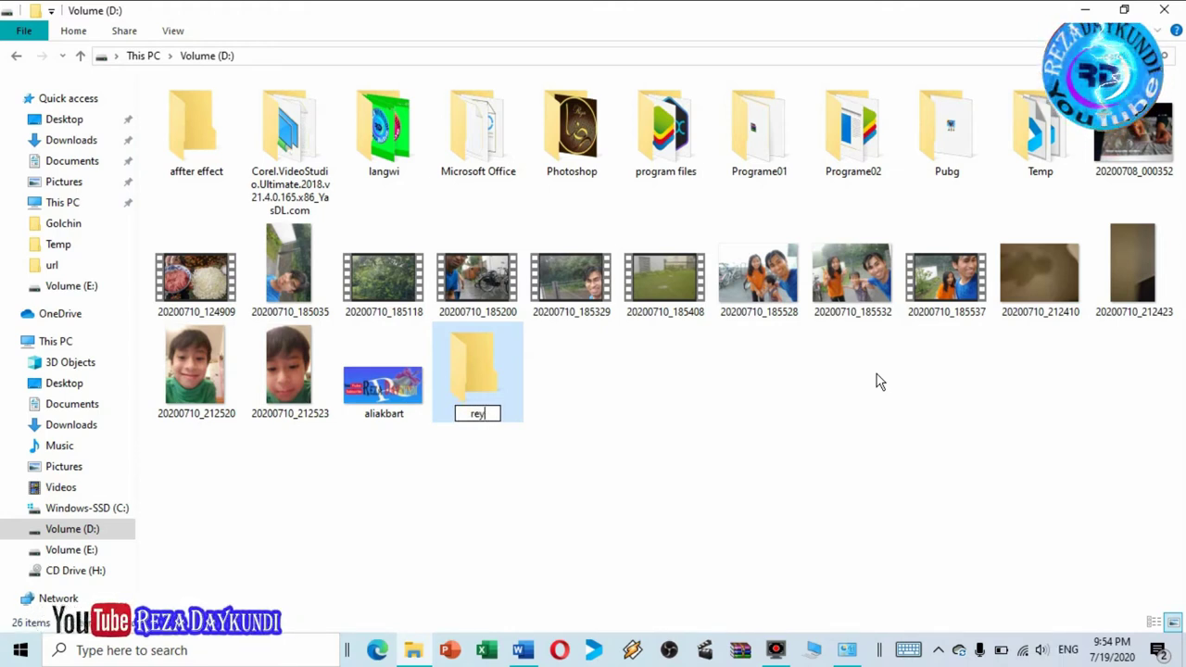
{"action": "key", "text": "BackSpace"}
{"action": "key", "text": "BackSpace"}
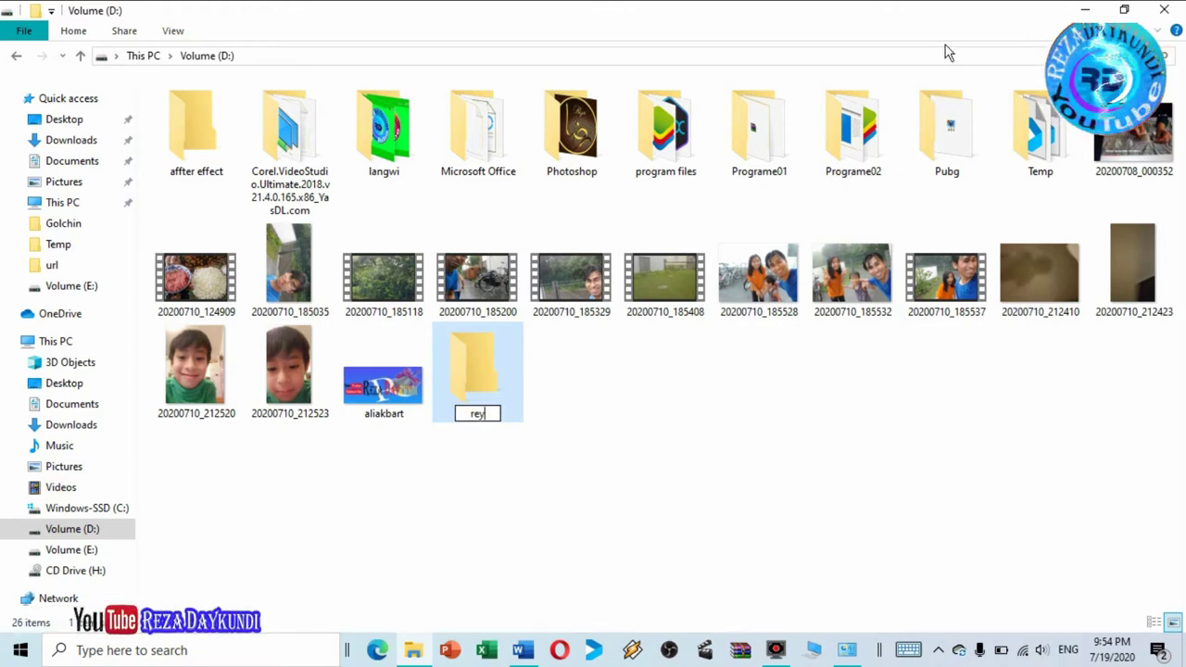
{"action": "type", "text": "za"}
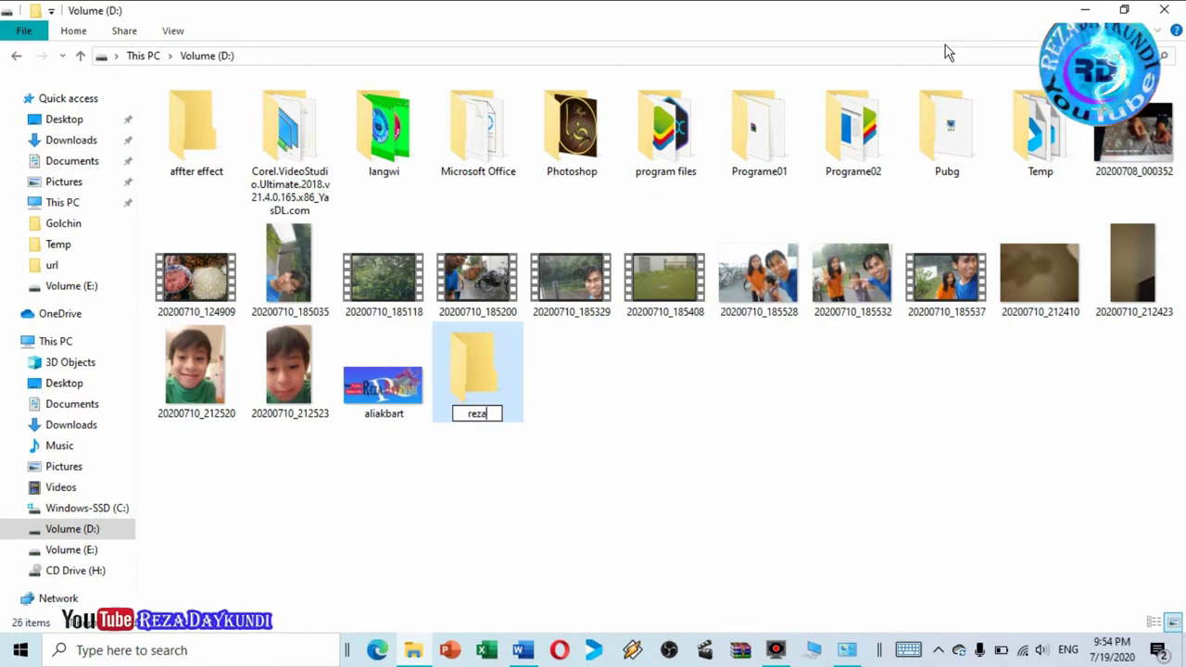
{"action": "key", "text": "Return"}
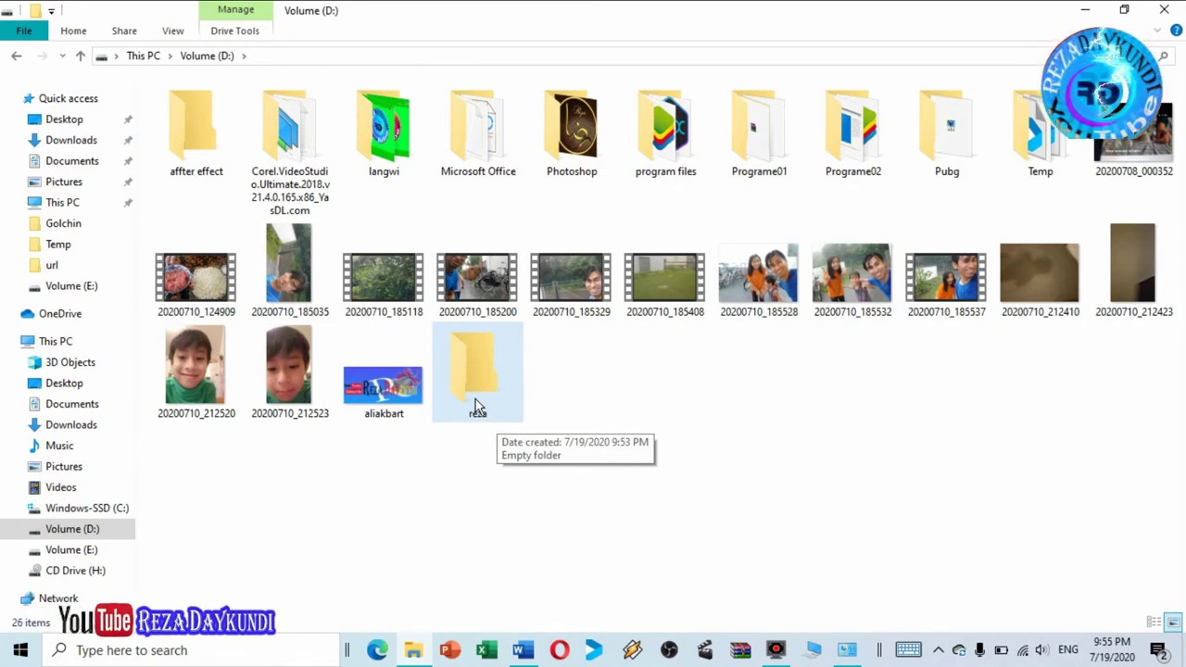
Rename the empty folder named with the person's first name in Volume (D:), adding a space and the first four letters of the surname.
{"action": "left_click", "coordinate": [493, 404]}
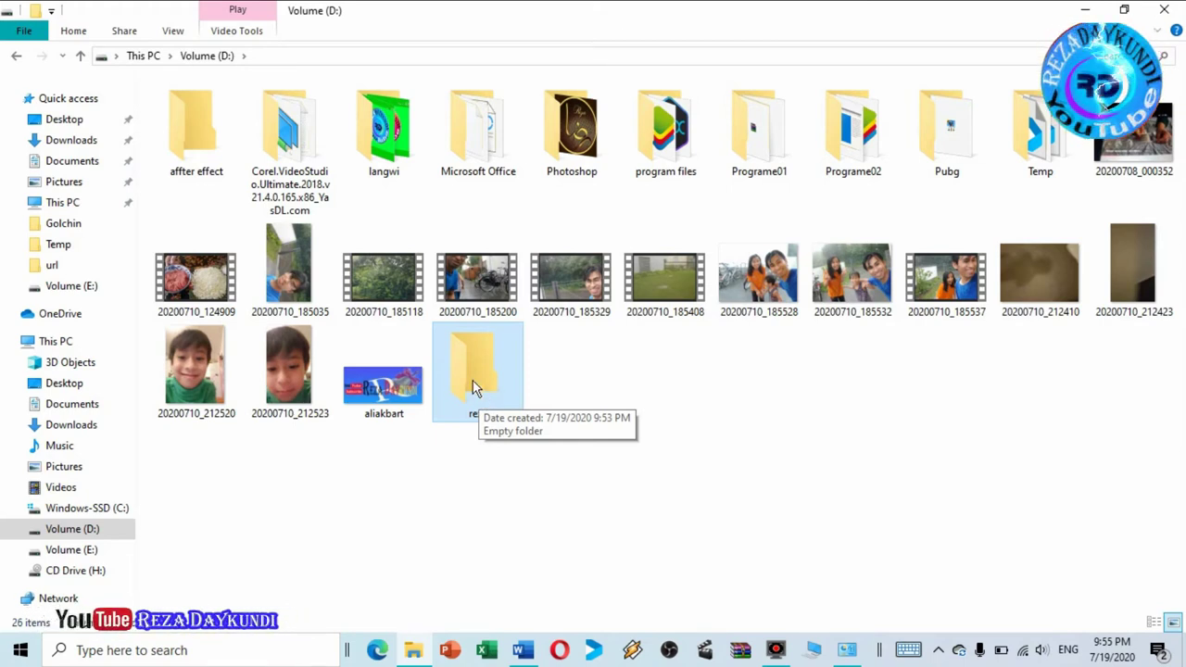
{"action": "right_click", "coordinate": [473, 385]}
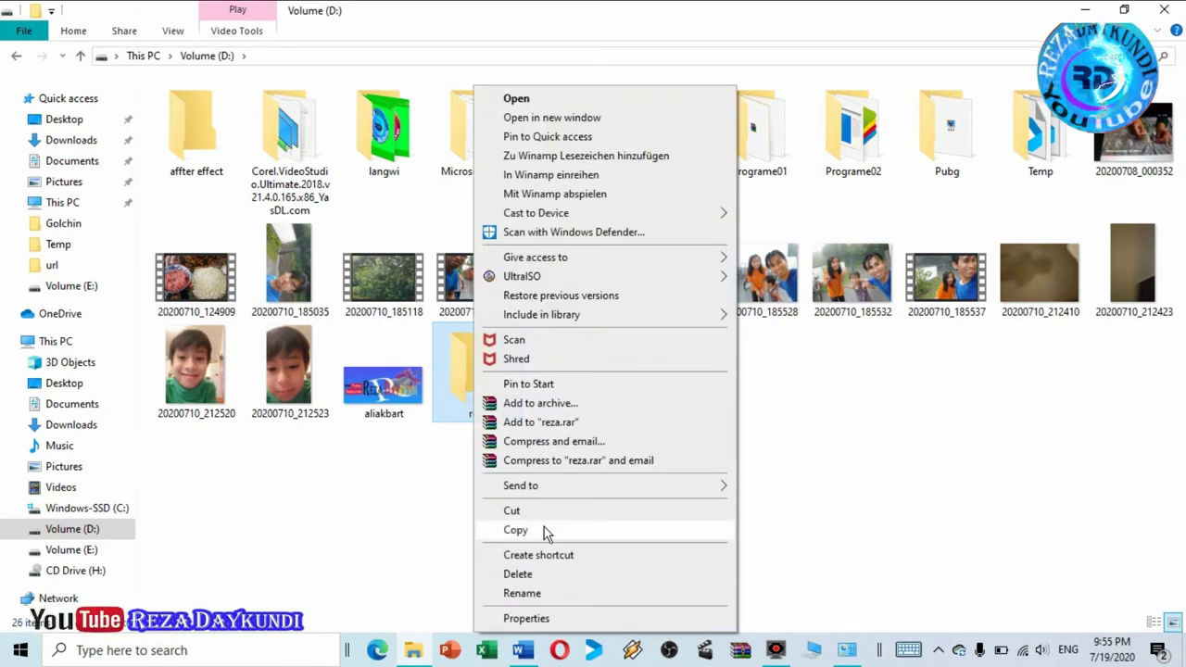
{"action": "left_click", "coordinate": [522, 593]}
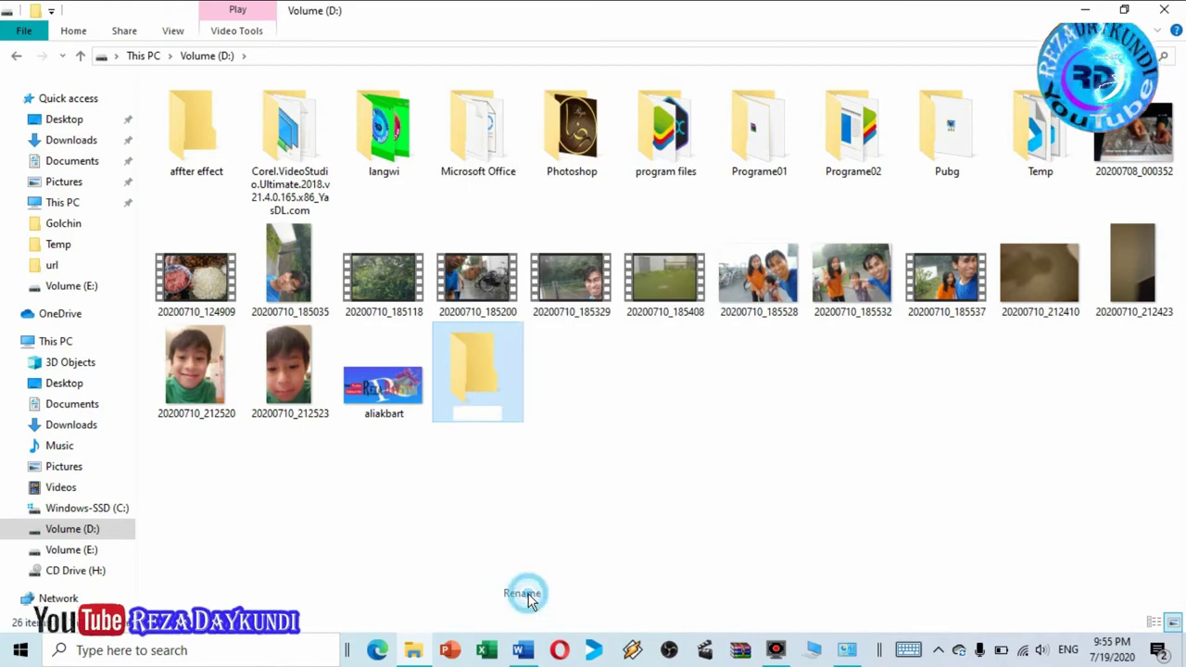
{"action": "left_click", "coordinate": [491, 416]}
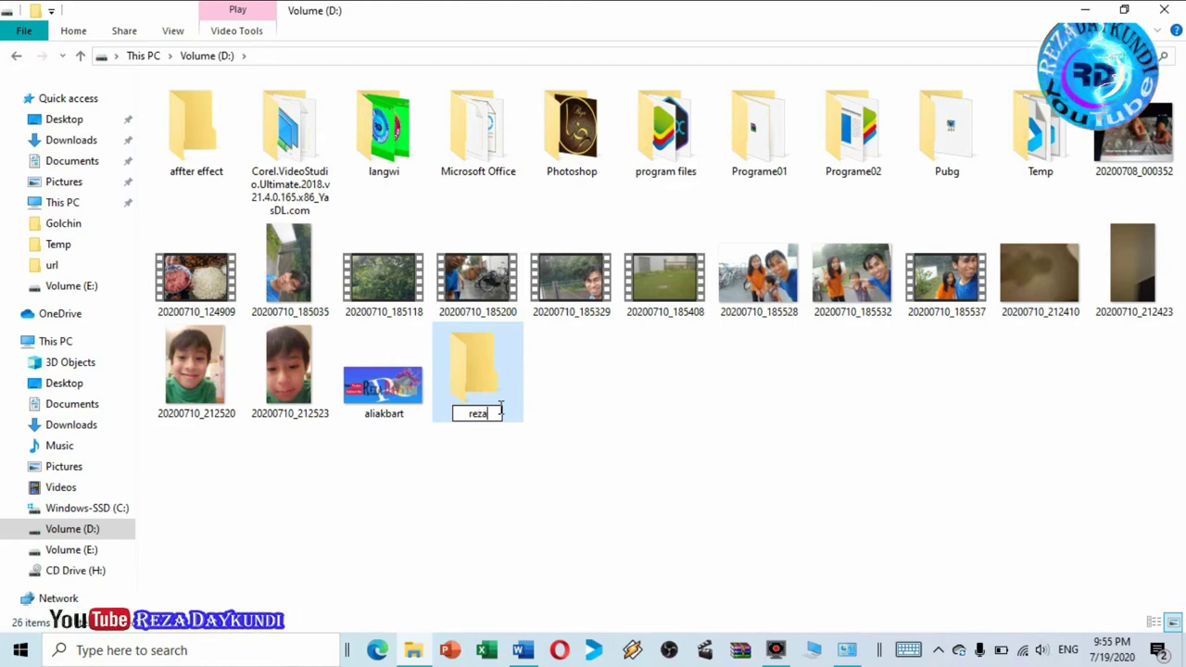
{"action": "type", "text": "moho"}
{"action": "type", "text": "ammad"}
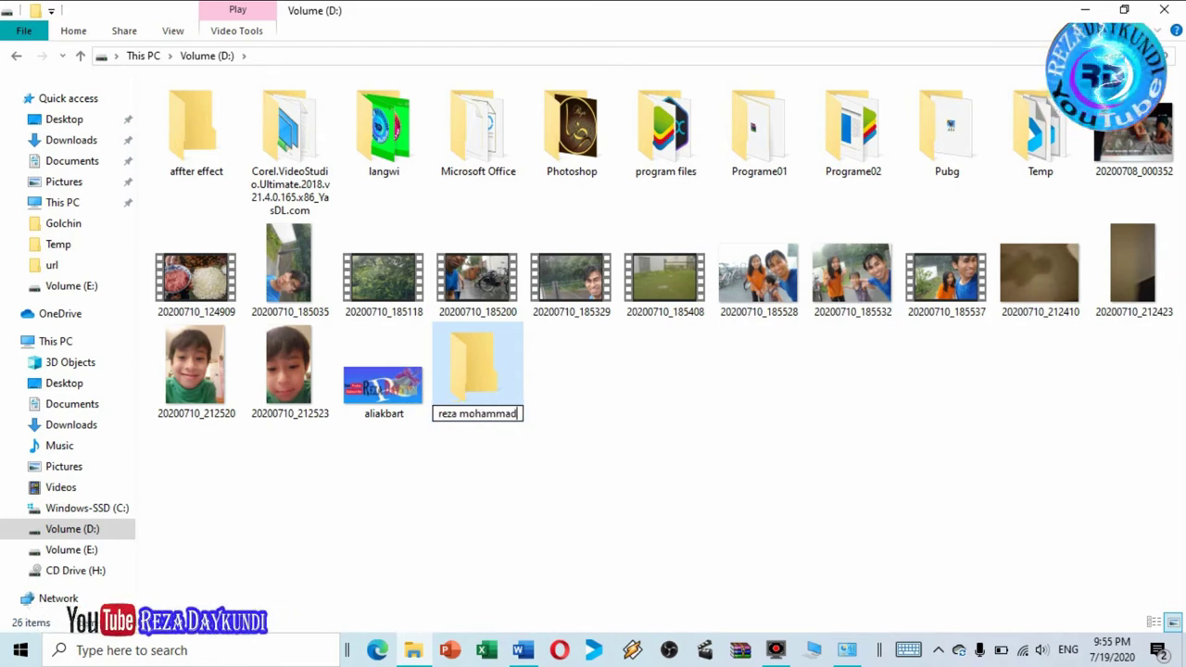
{"action": "type", "text": "i"}
{"action": "key", "text": "BackSpace"}
{"action": "key", "text": "BackSpace"}
{"action": "key", "text": "BackSpace"}
{"action": "key", "text": "BackSpace"}
{"action": "key", "text": "BackSpace"}
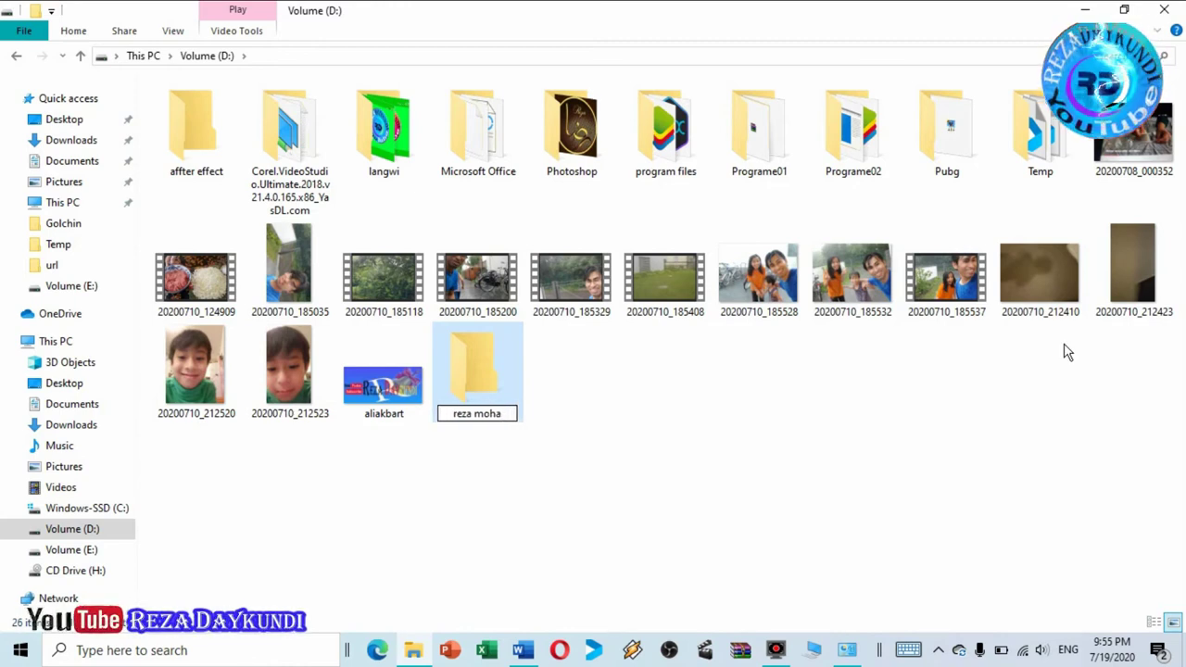
{"action": "key", "text": "Return"}
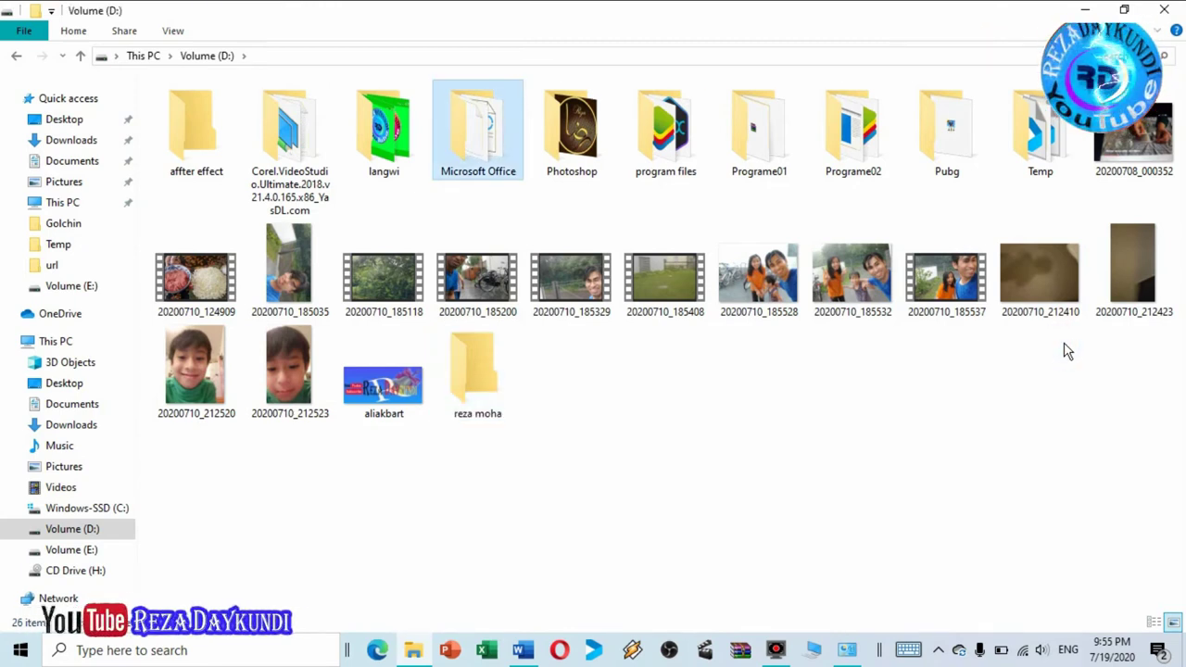
{"action": "left_click", "coordinate": [634, 408]}
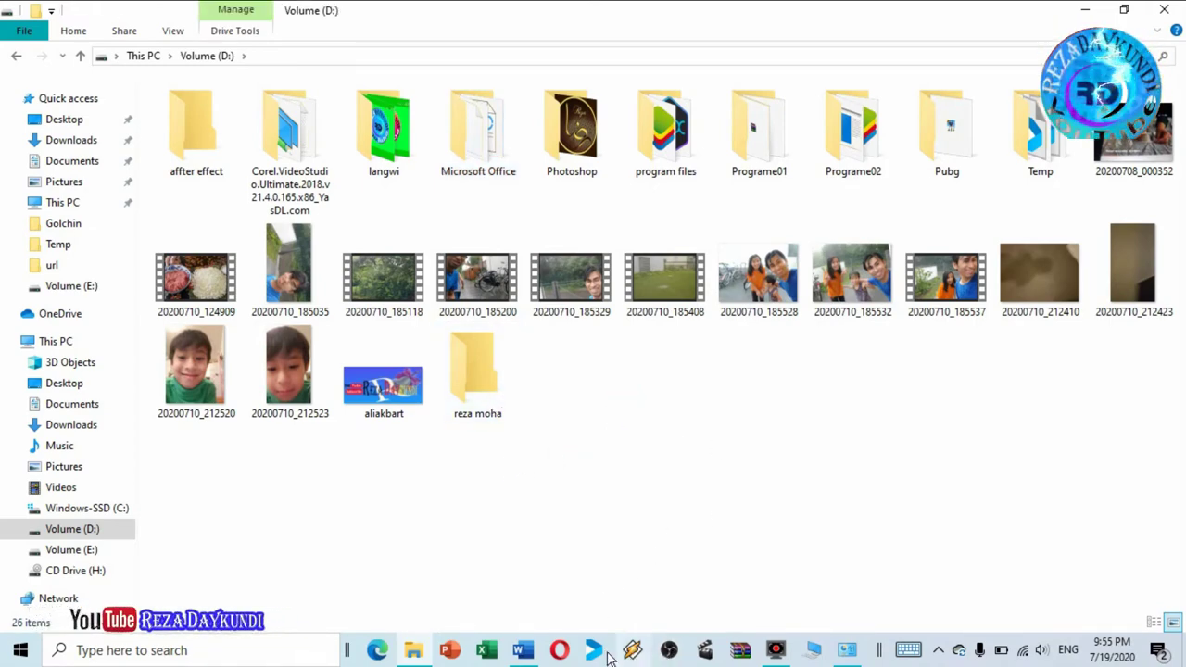
Check the topic list in Word again, keeping the document open, and delete the renamed folder from Volume (D:).
{"action": "left_click", "coordinate": [522, 649]}
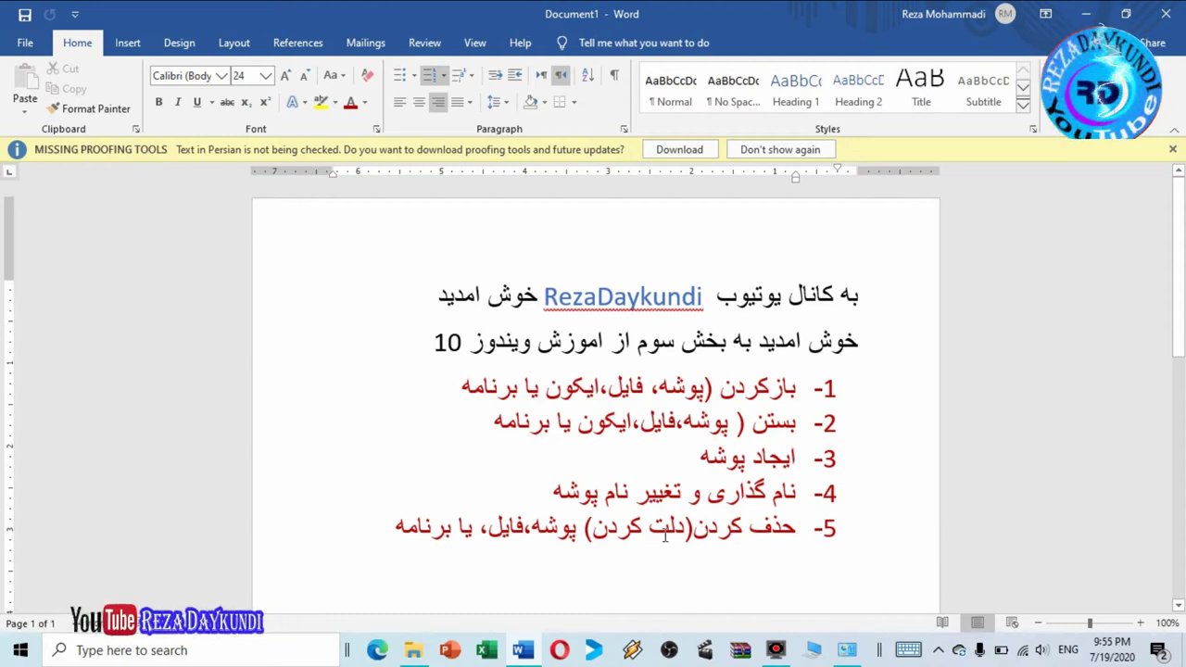
{"action": "left_click", "coordinate": [1166, 14]}
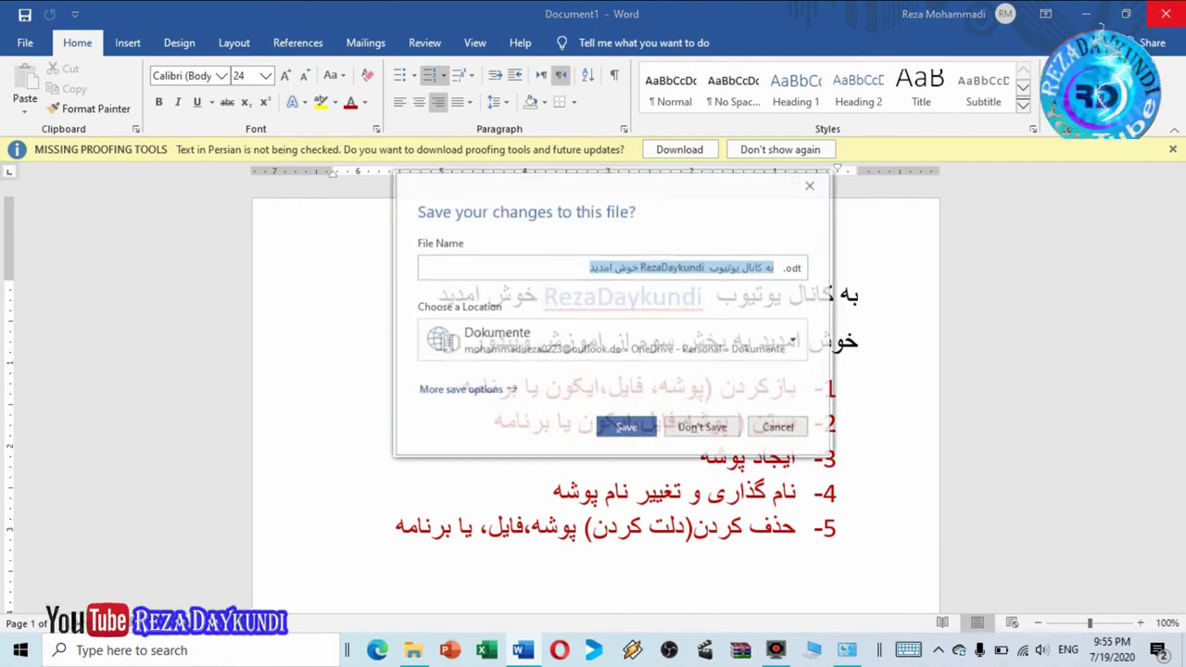
{"action": "left_click", "coordinate": [775, 428]}
{"action": "left_click", "coordinate": [1091, 14]}
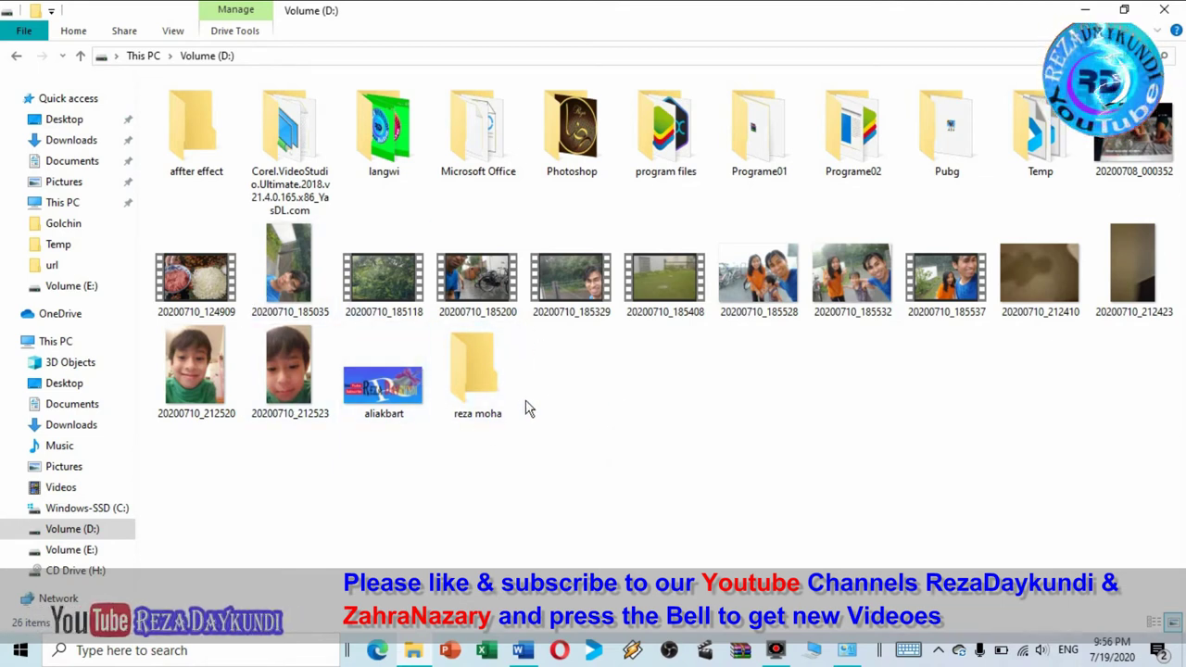
{"action": "right_click", "coordinate": [480, 378]}
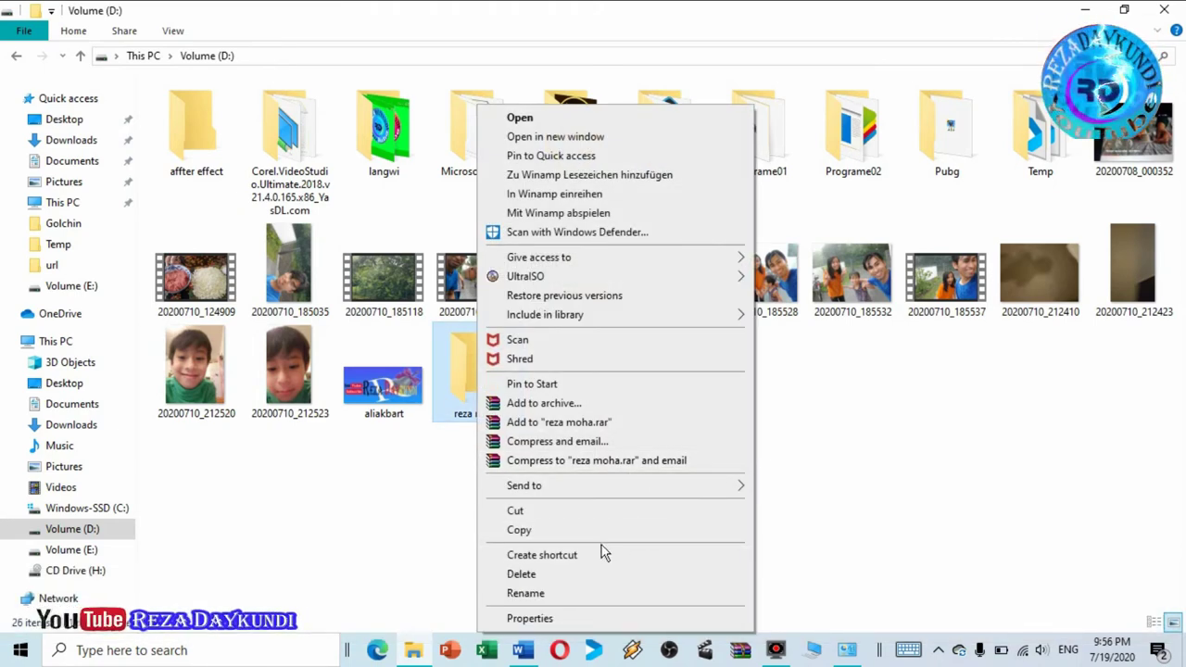
{"action": "left_click", "coordinate": [537, 575]}
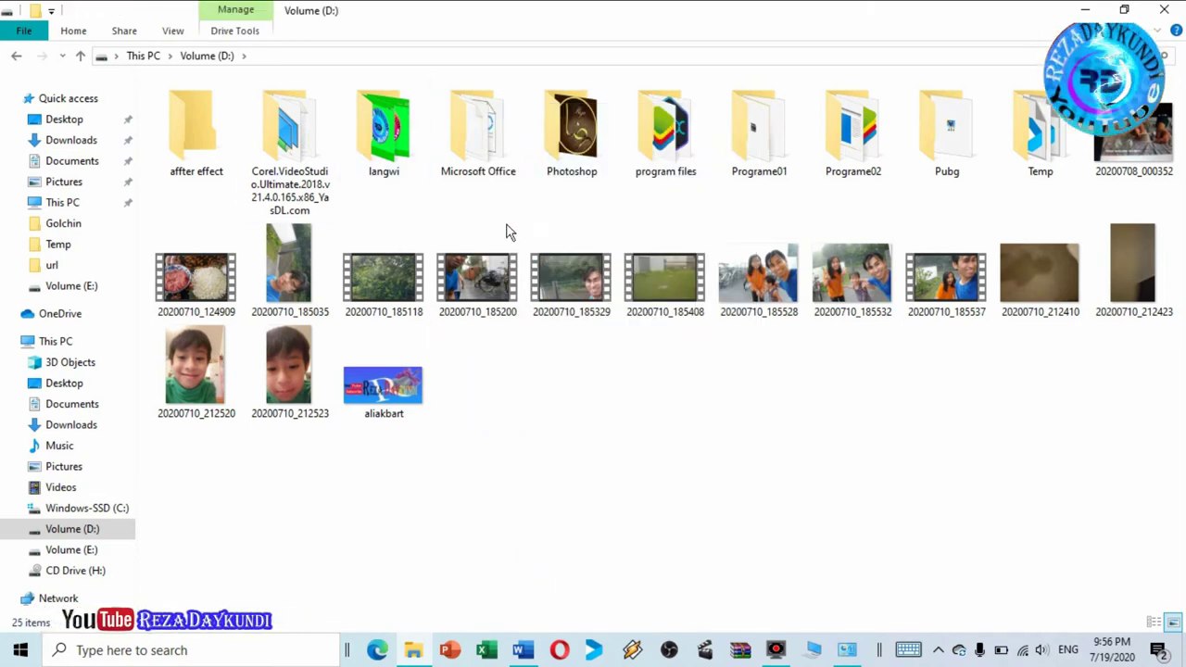
Minimize the Volume (D:) window and select New folder on the desktop.
{"action": "left_click", "coordinate": [1072, 17]}
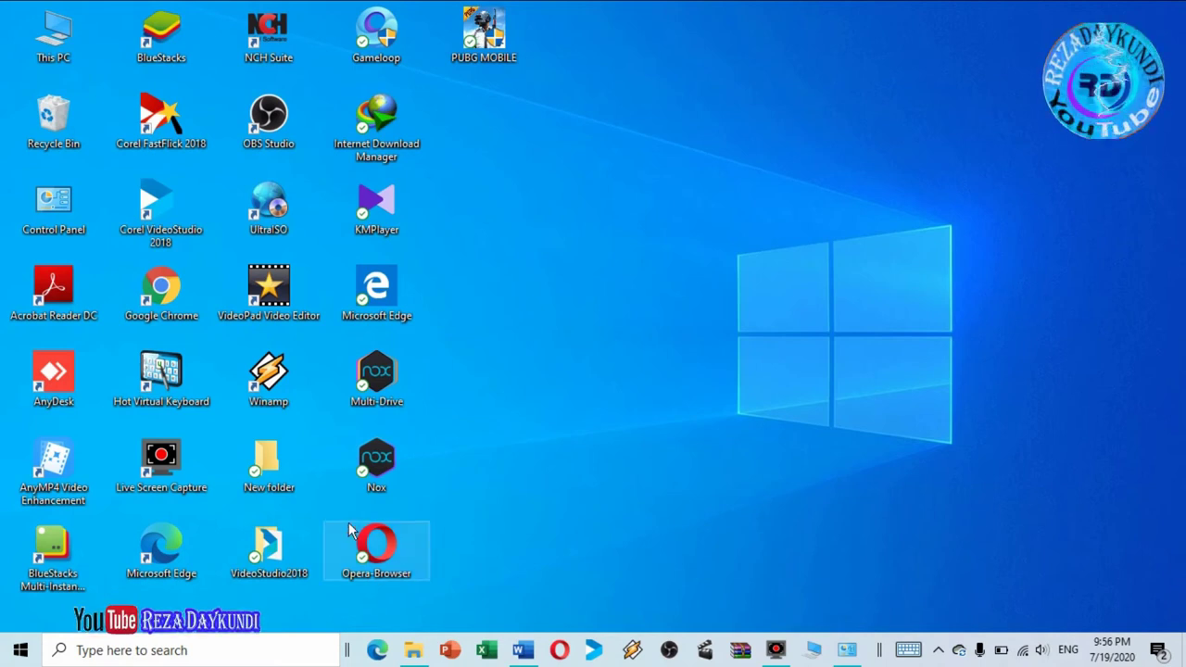
{"action": "right_click", "coordinate": [273, 473]}
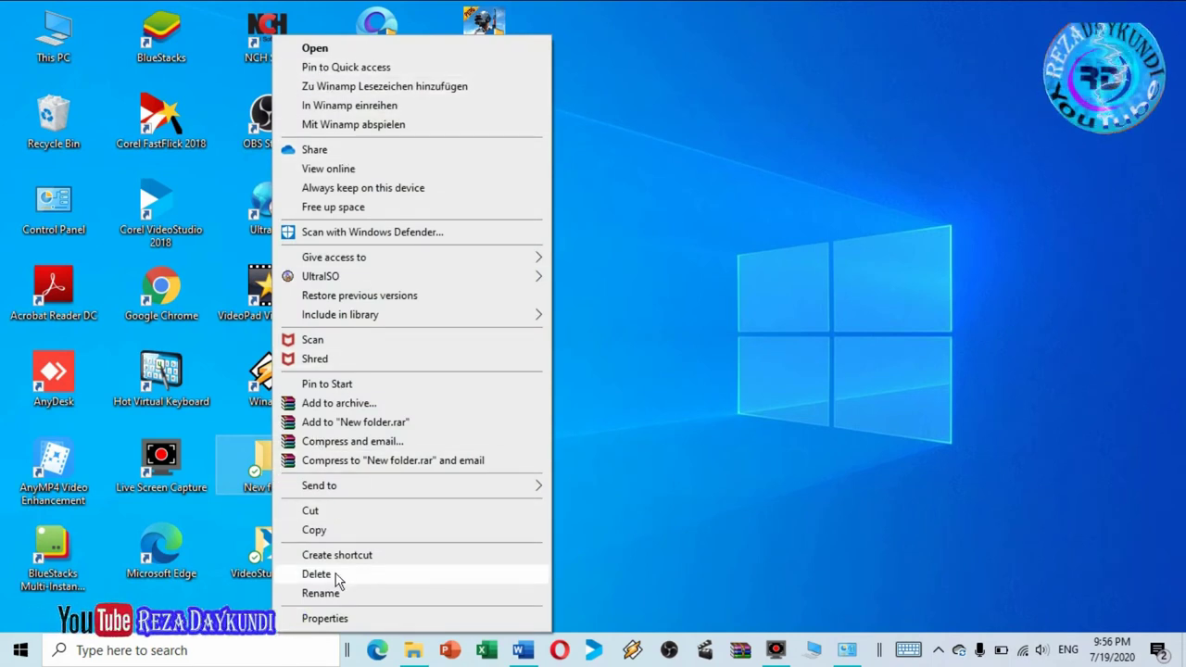
{"action": "left_click", "coordinate": [648, 404]}
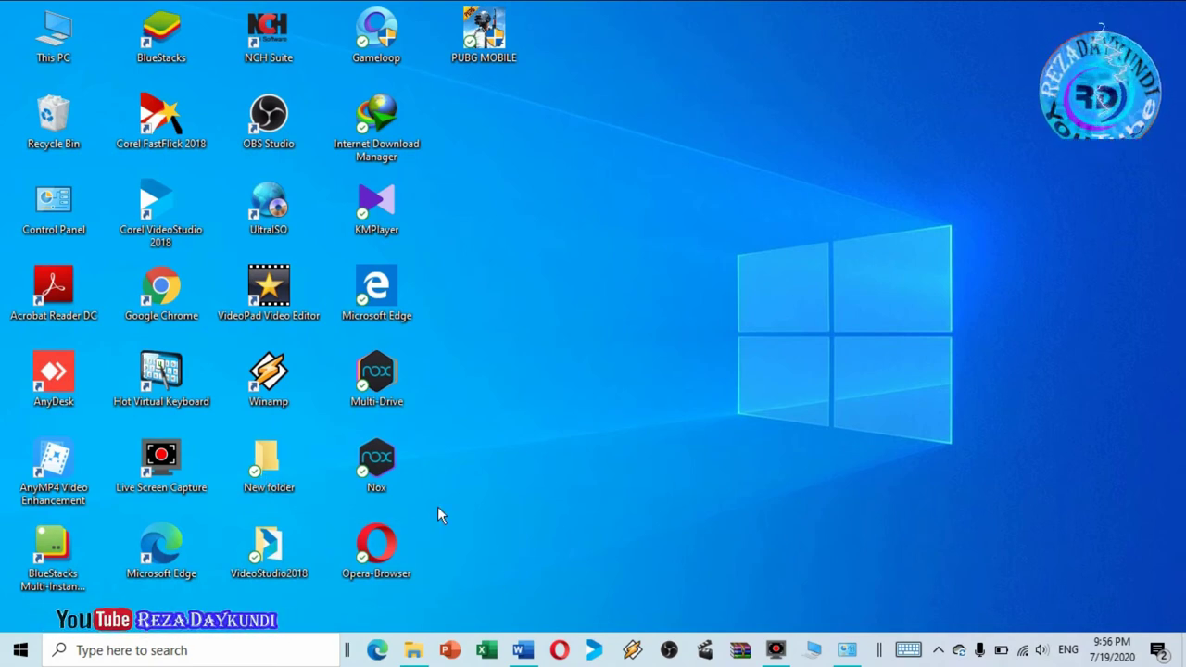
{"action": "left_click", "coordinate": [271, 468]}
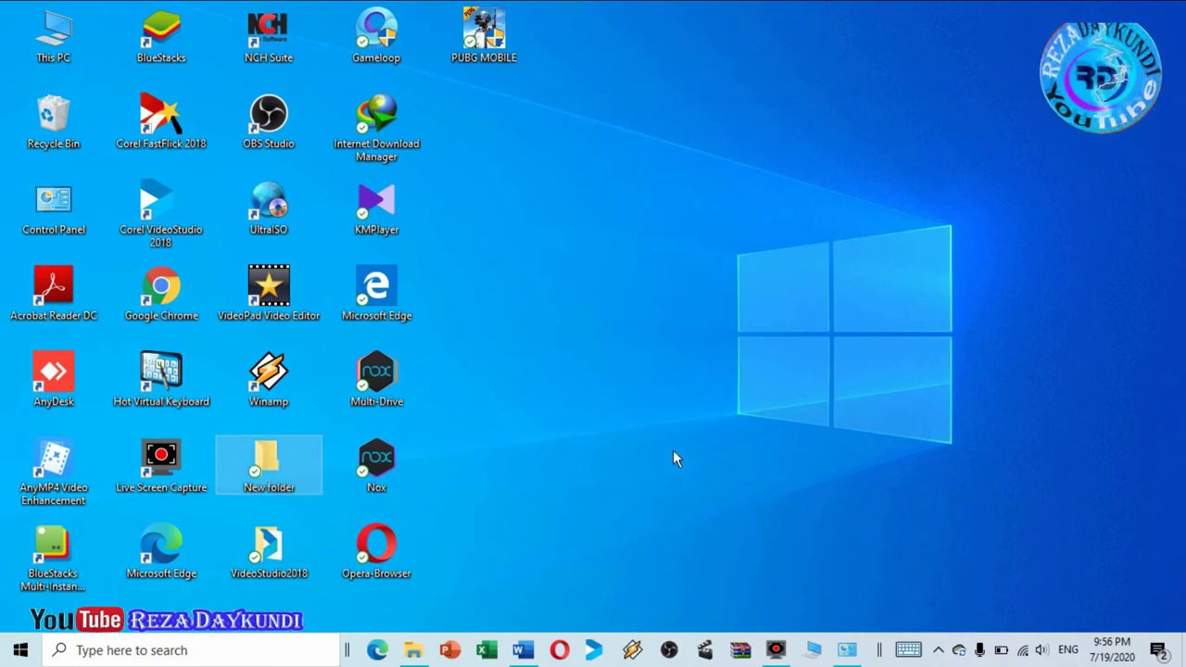